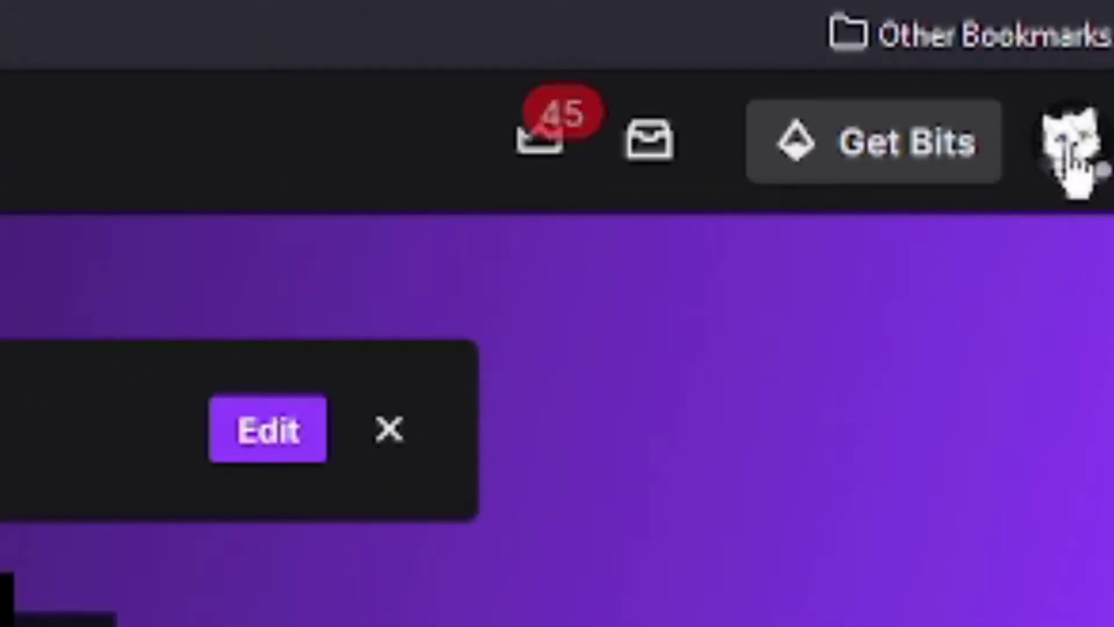
Go to the Creator Dashboard through the avatar's account dropdown
left_click(1070, 156)
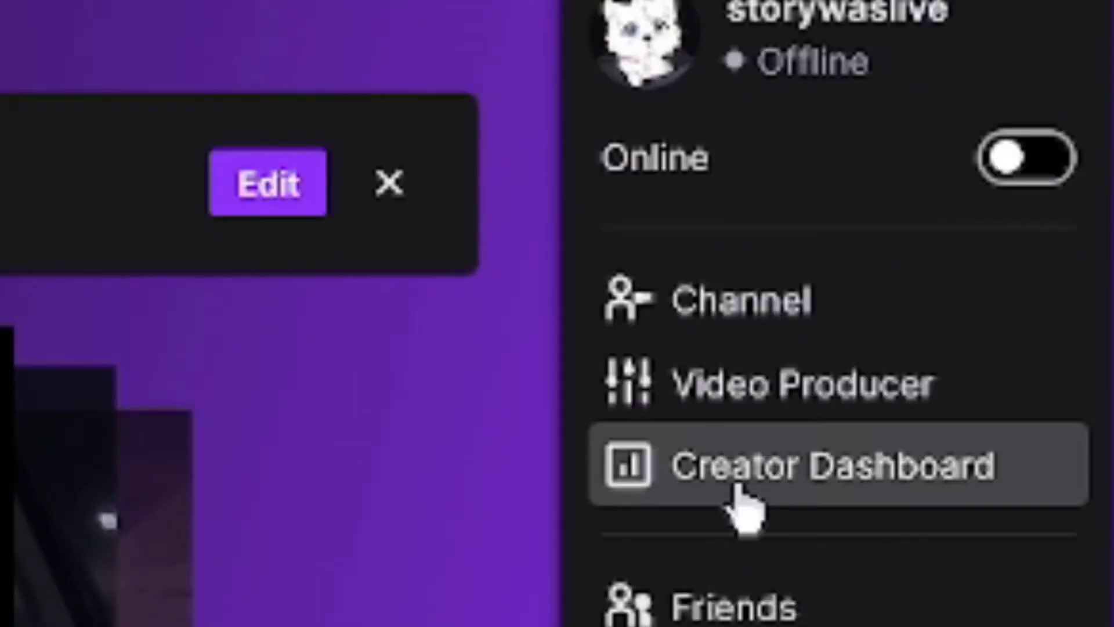
left_click(738, 488)
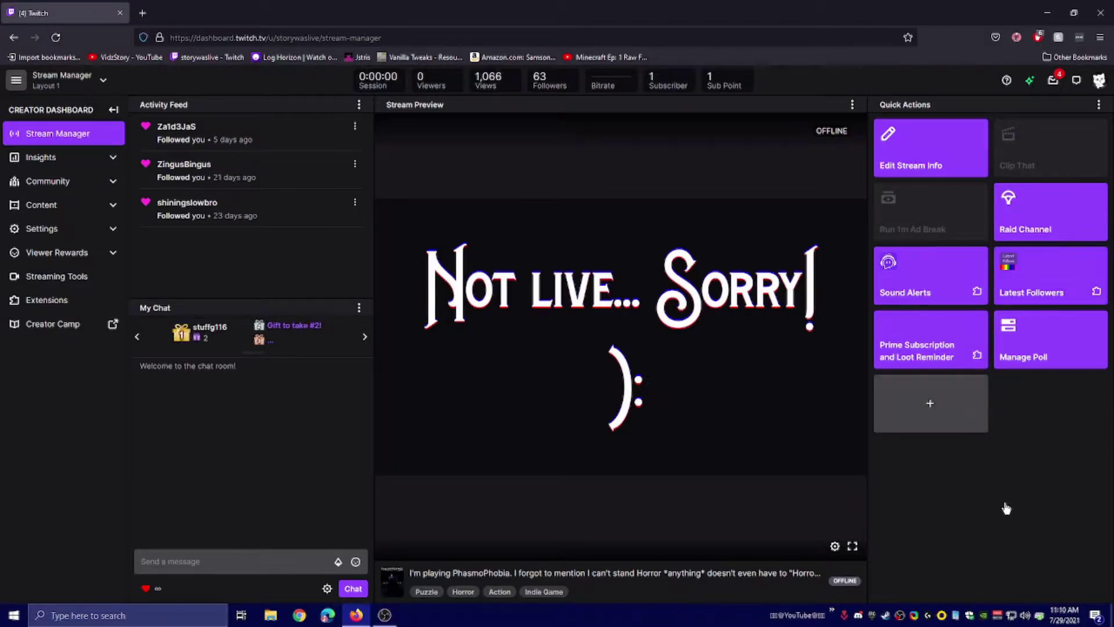
Go from the Sound Alerts quick action through My Extensions to the Sound Alerts details page
left_click(969, 401)
scroll(666, 201, "down", 8)
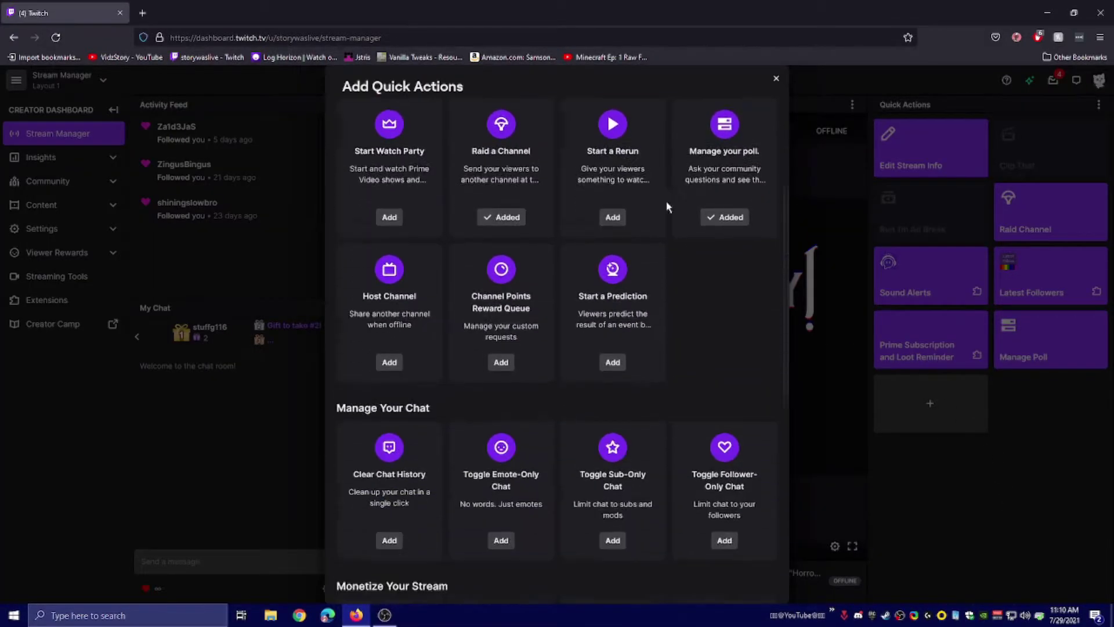
scroll(534, 351, "down", 6)
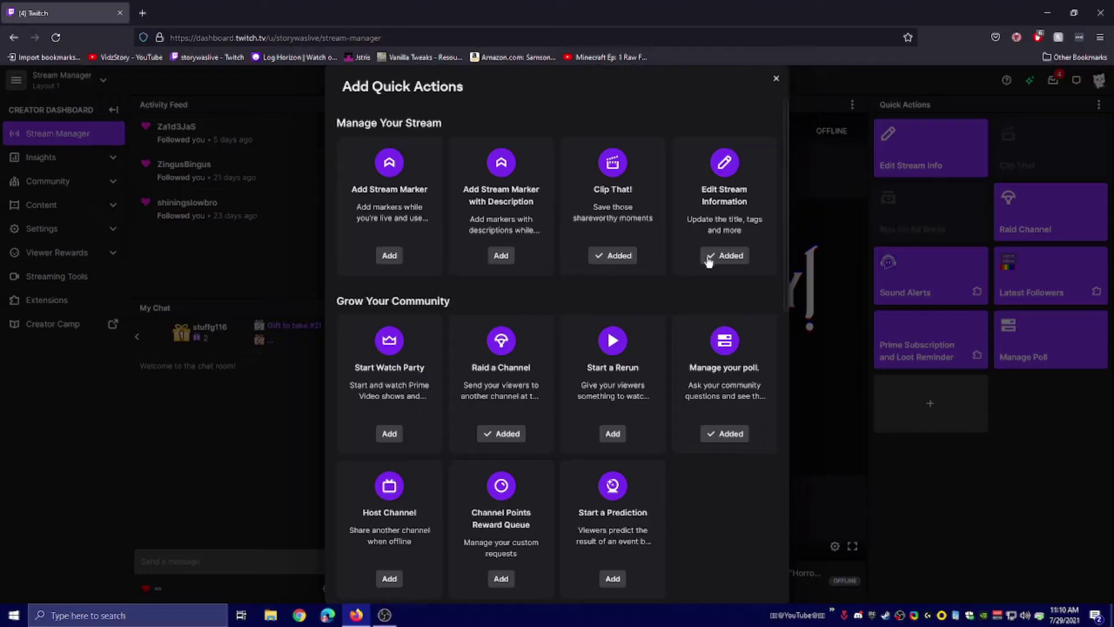
left_click(776, 79)
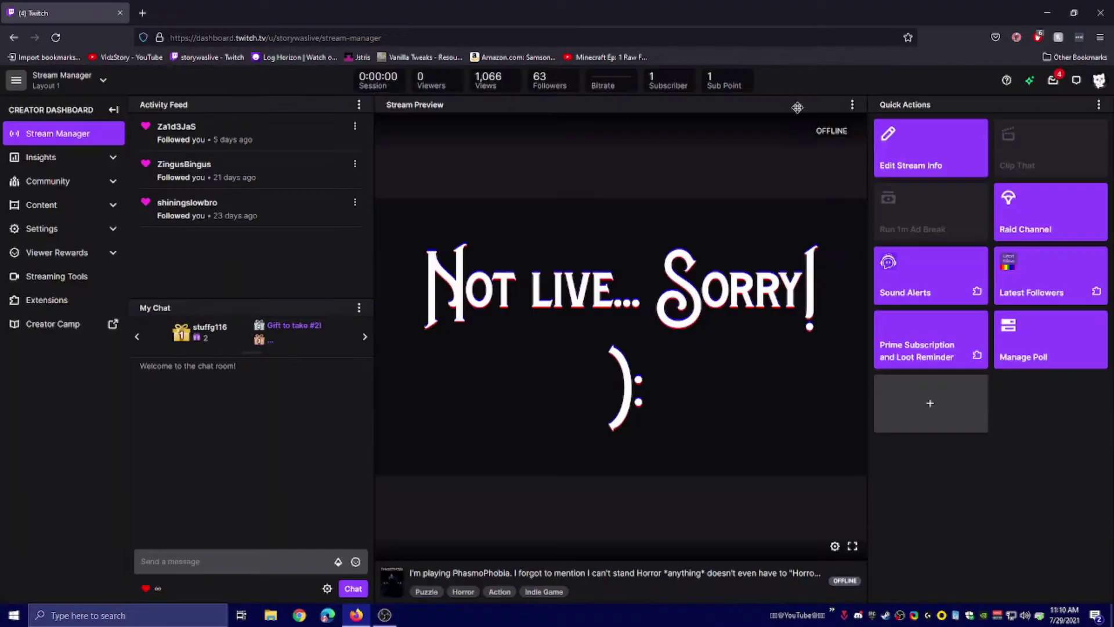
left_click(921, 288)
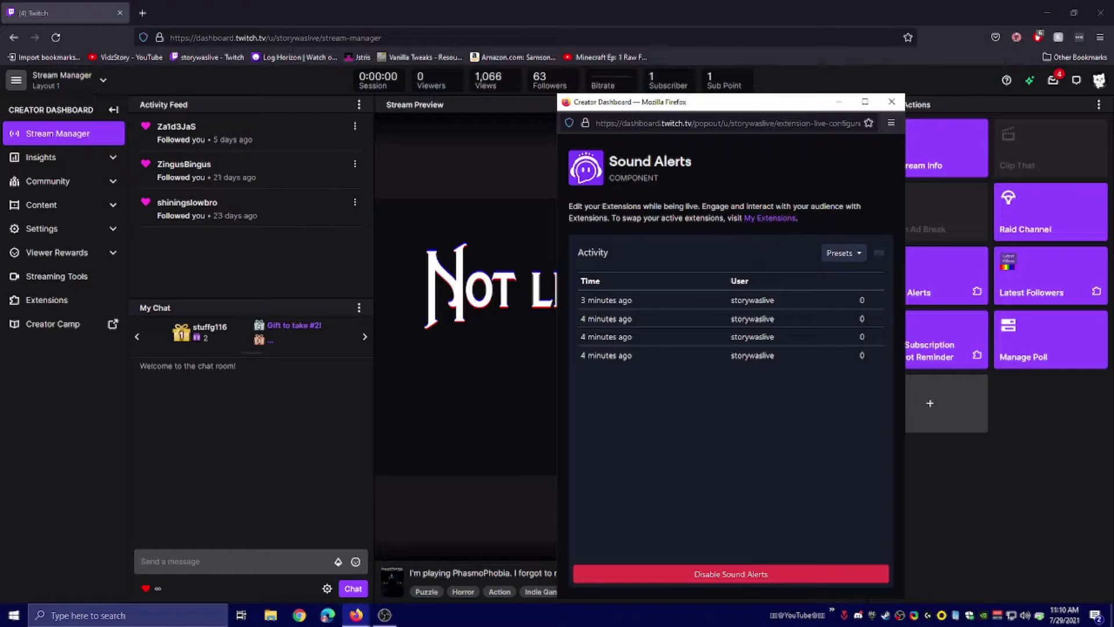
left_click(761, 218)
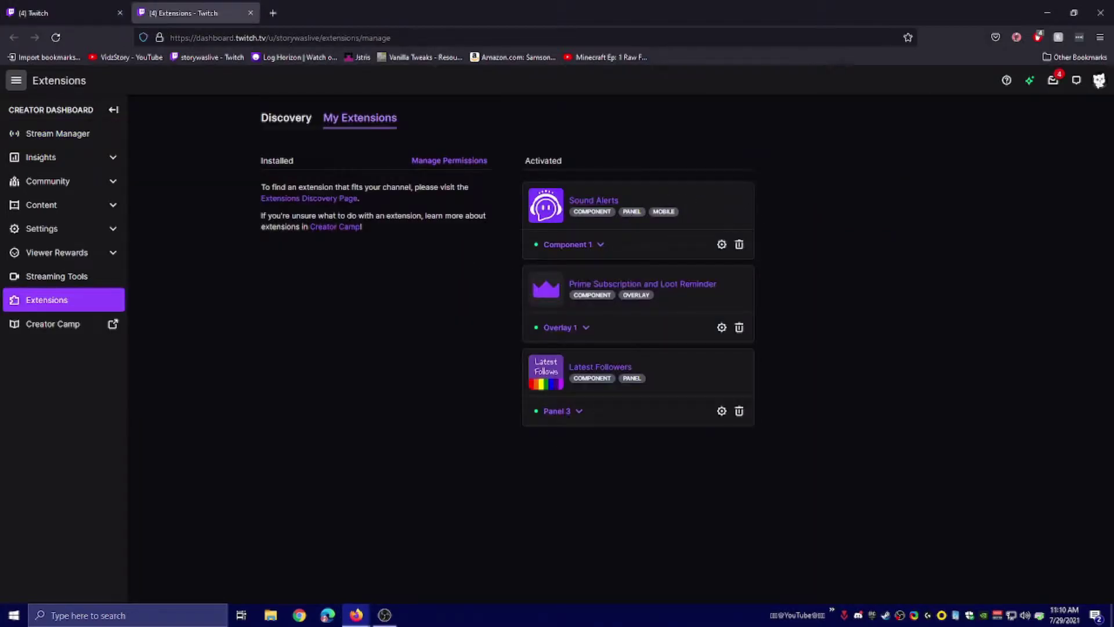
left_click(600, 199)
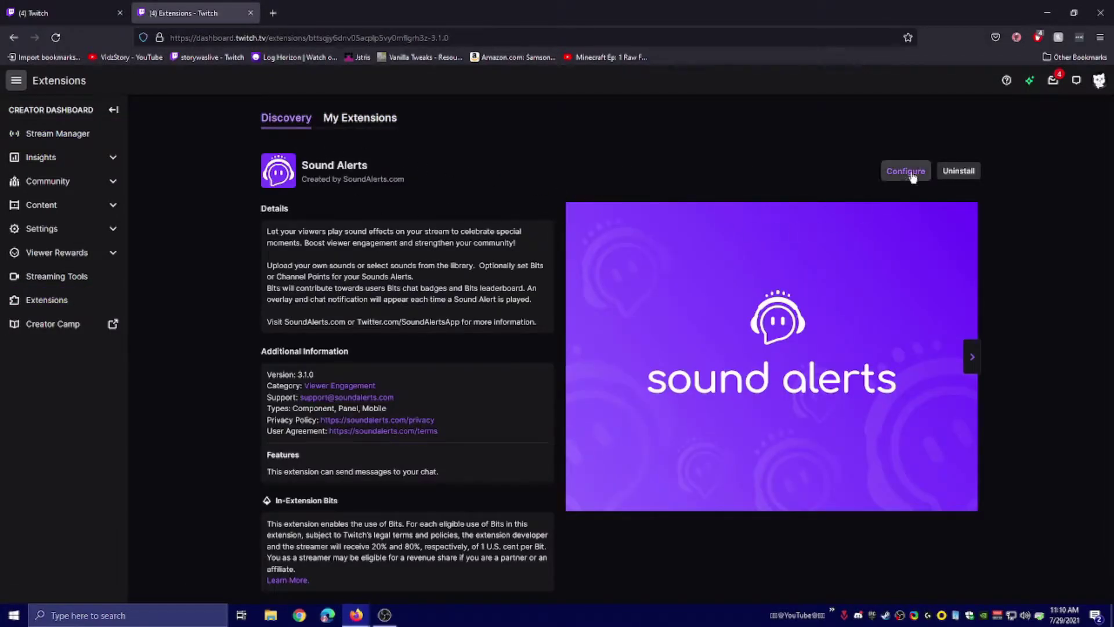
Launch Configure for Sound Alerts and scroll to step 1, Implement the Browser Source
left_click(904, 169)
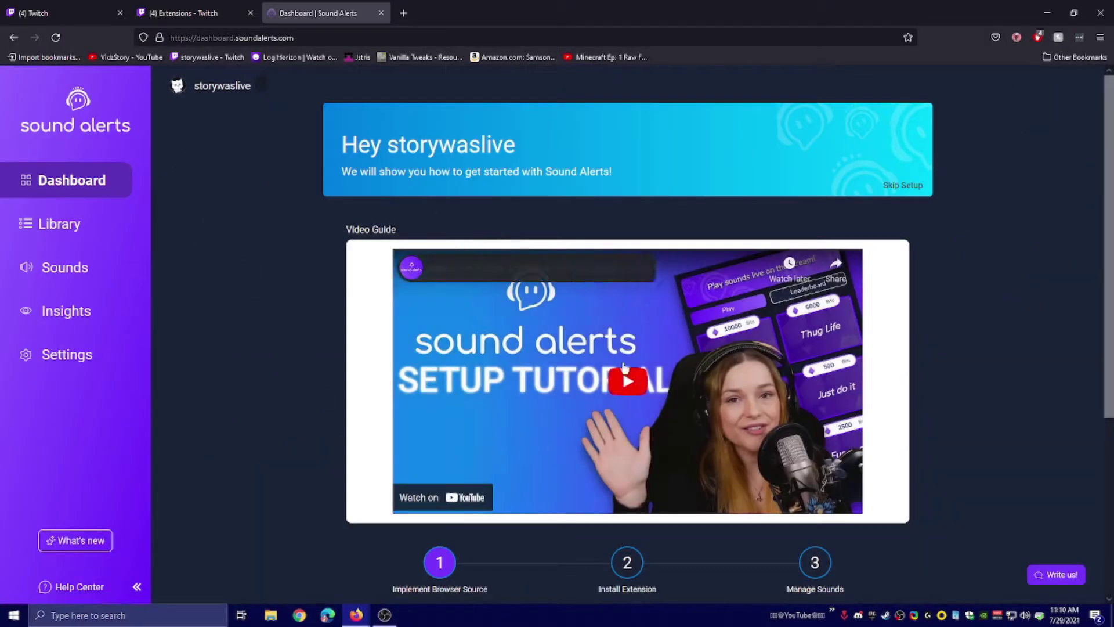
scroll(620, 355, "down", 3)
scroll(619, 353, "down", 2)
scroll(619, 353, "up", 5)
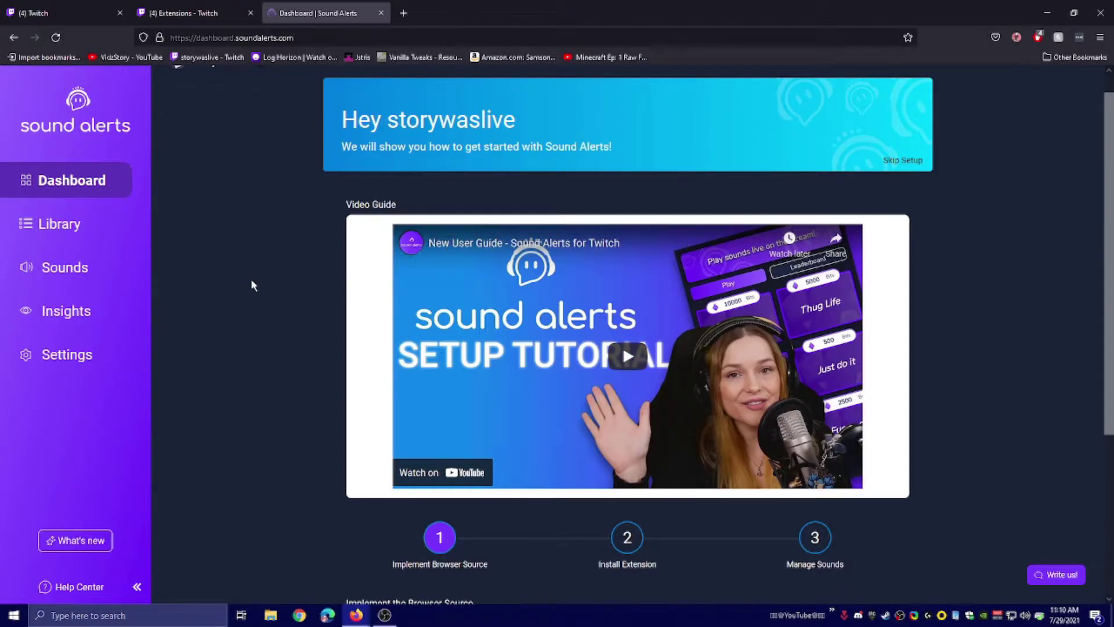
scroll(251, 290, "down", 4)
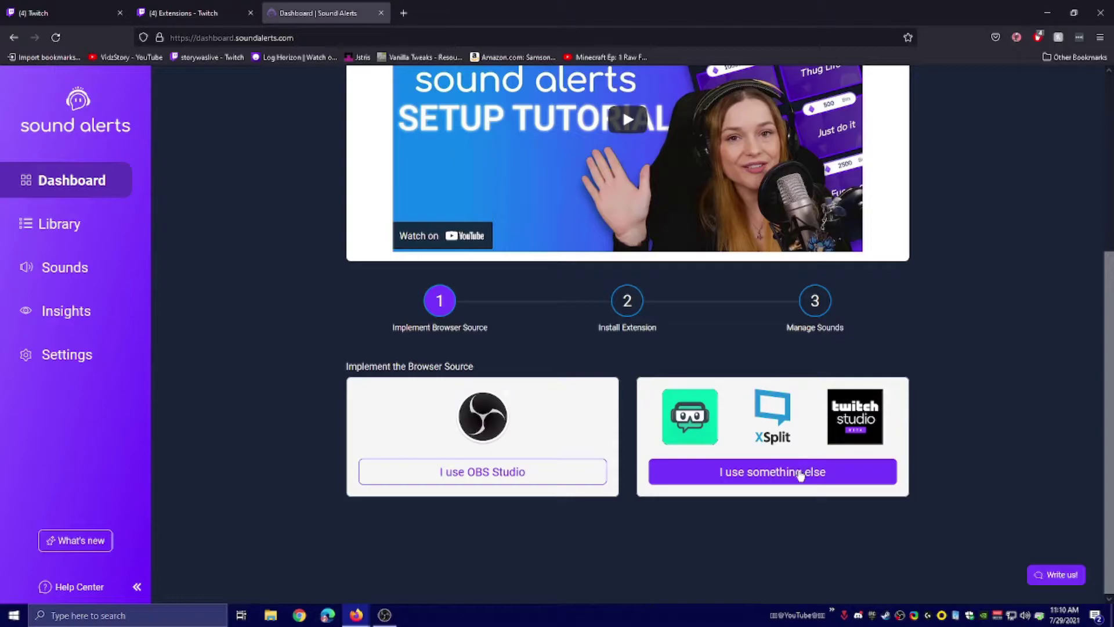
Snap OBS left and the Sound Alerts page right, and choose I use OBS Studio
key("alt+Tab")
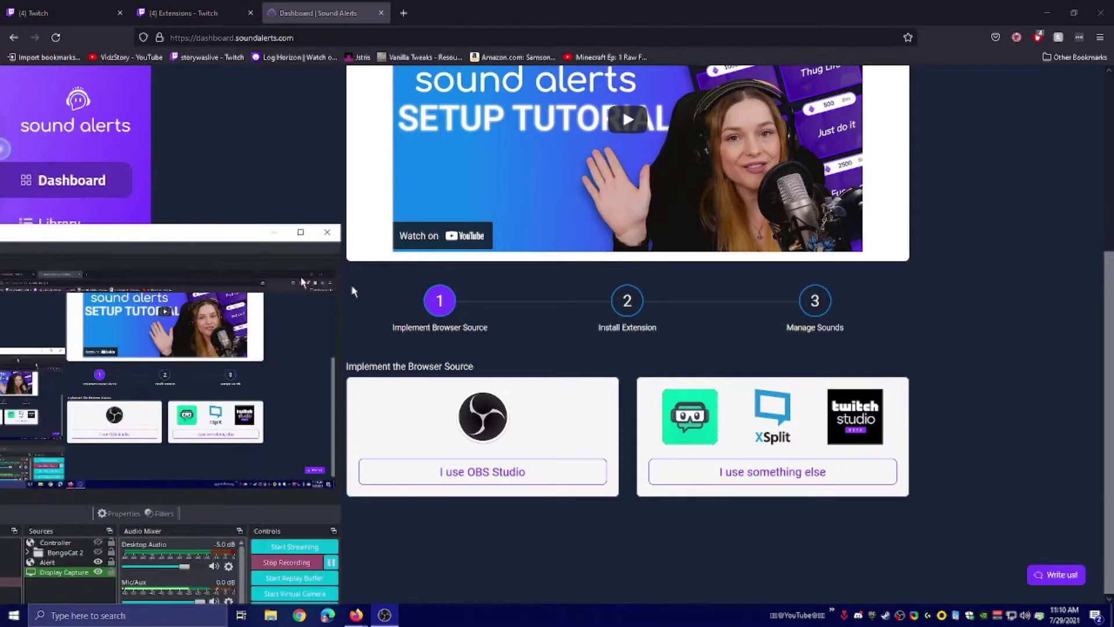
key("super+Left")
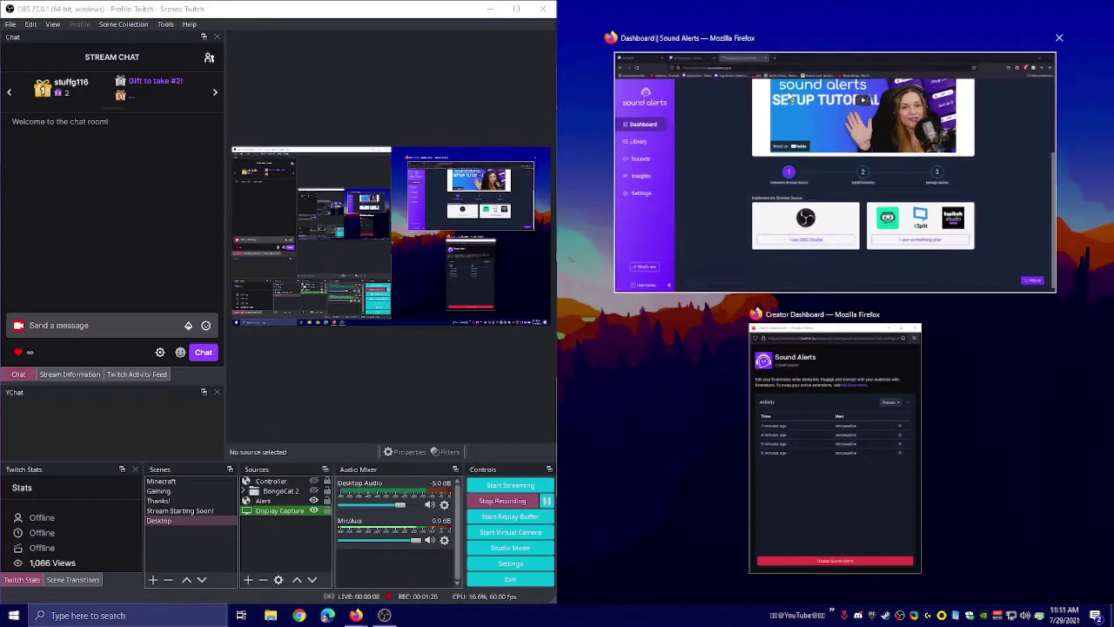
left_click(768, 274)
left_click(754, 476)
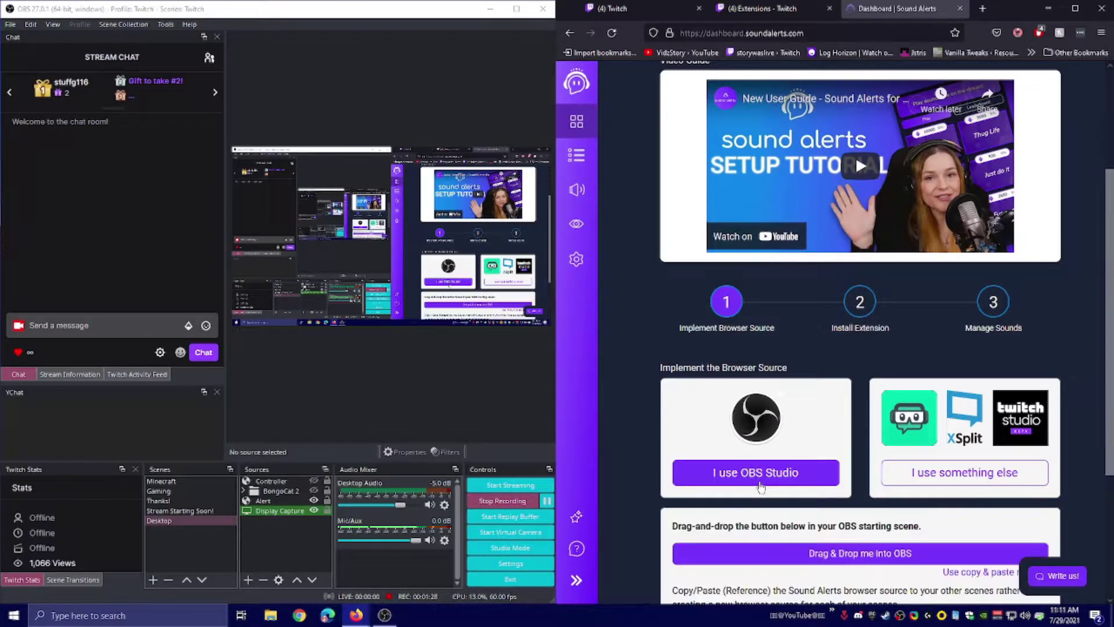
scroll(760, 484, "down", 2)
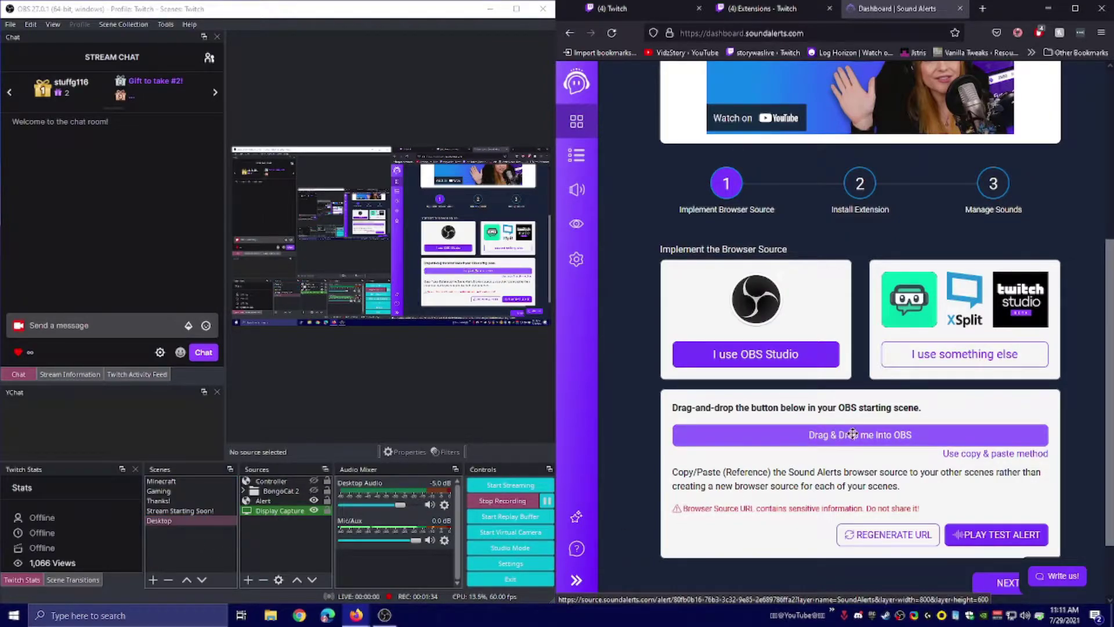
Drag the browser source into OBS Sources, then delete the duplicate SoundAlerts (2) and minimize OBS
left_click_drag(851, 434, 292, 540)
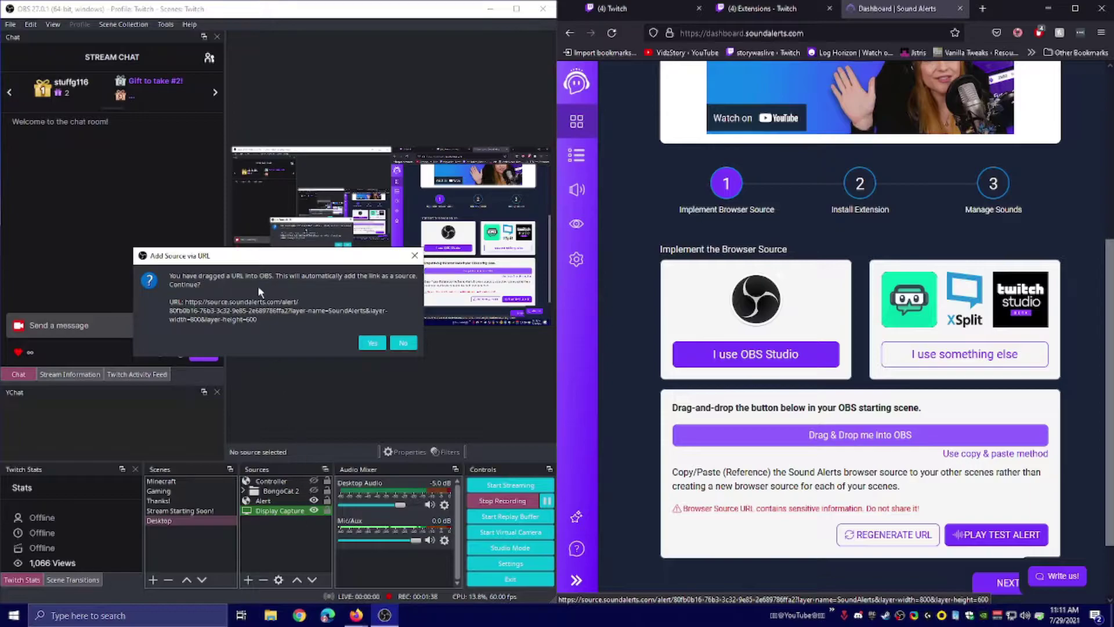
left_click(372, 342)
left_click(279, 481)
key("Delete")
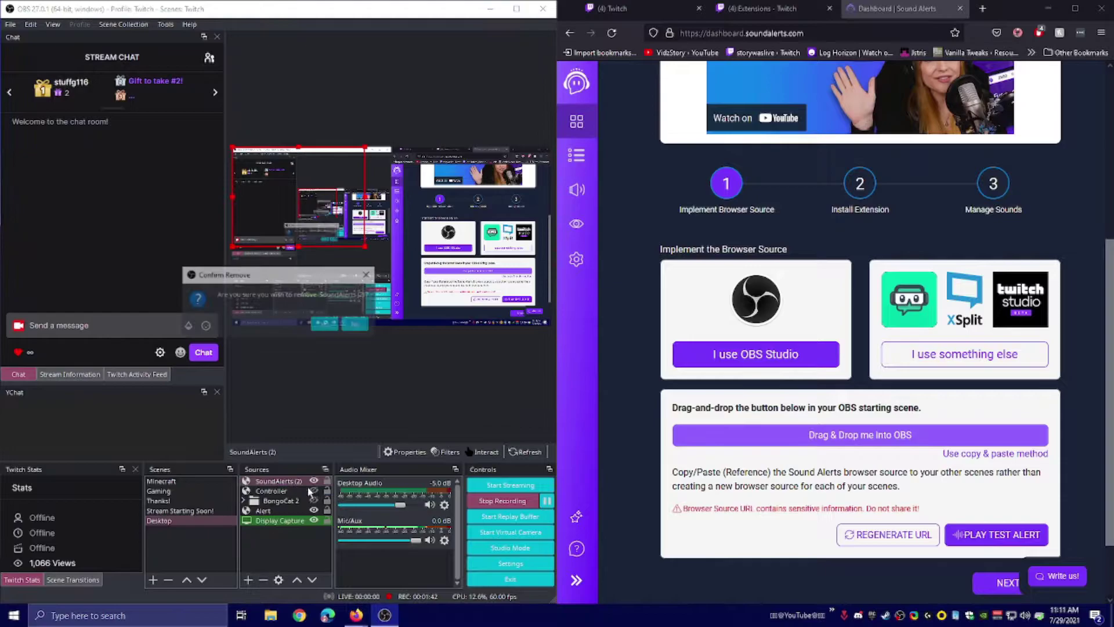
left_click(325, 323)
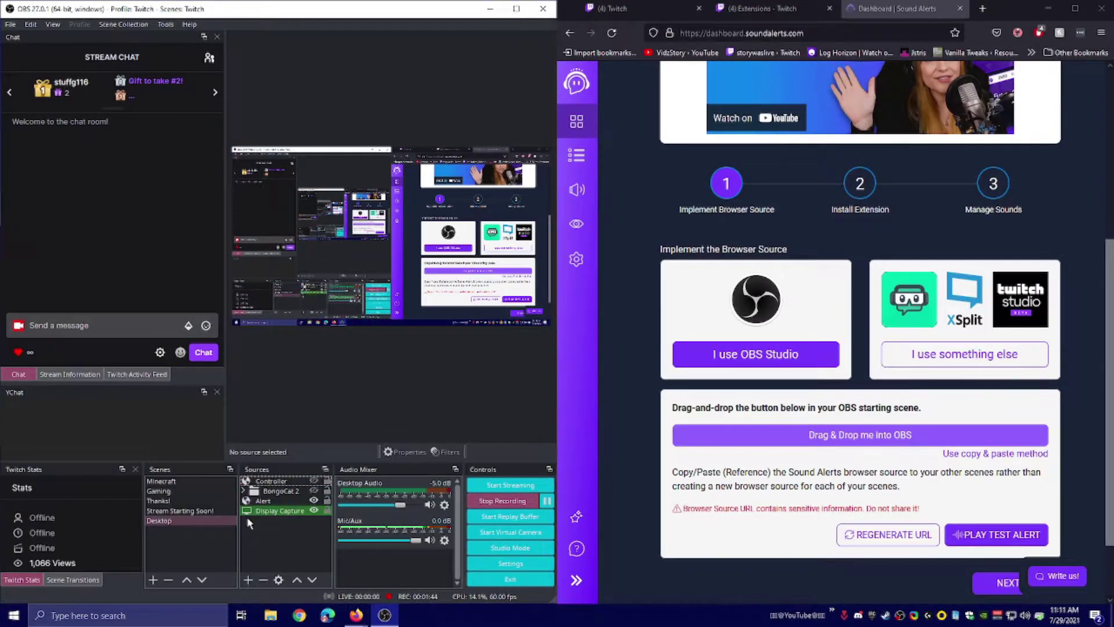
left_click(851, 342)
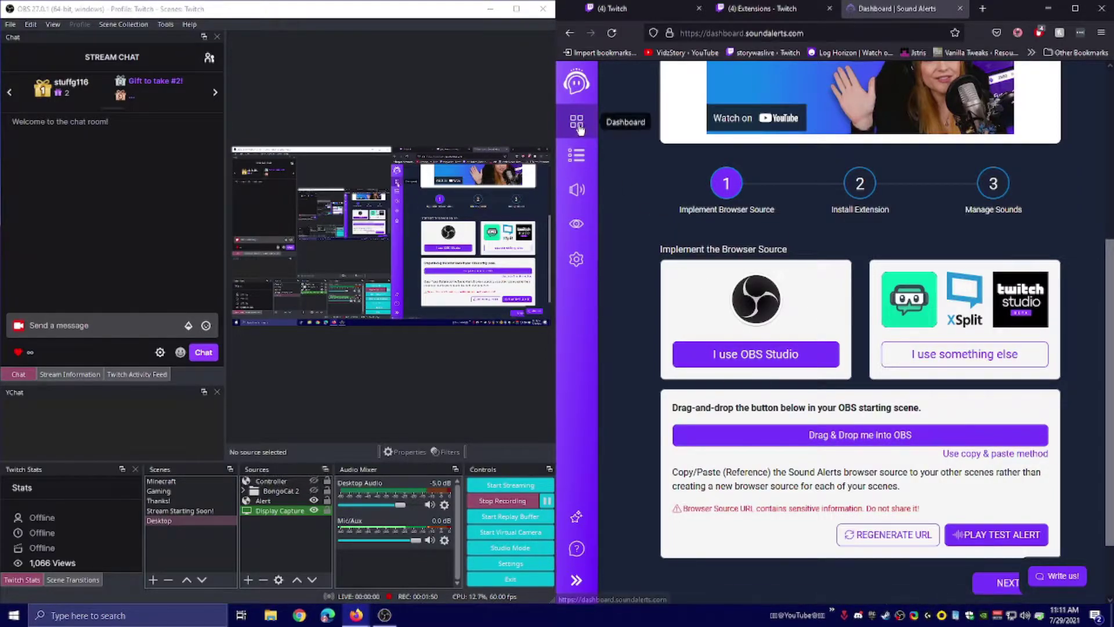
left_click(491, 8)
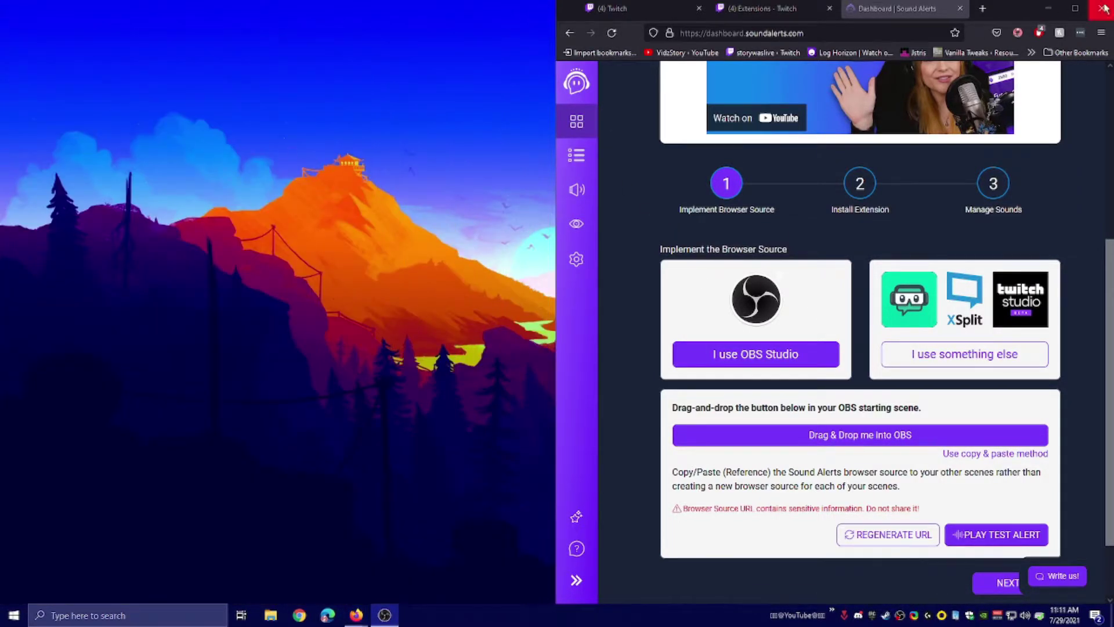
left_click(1074, 8)
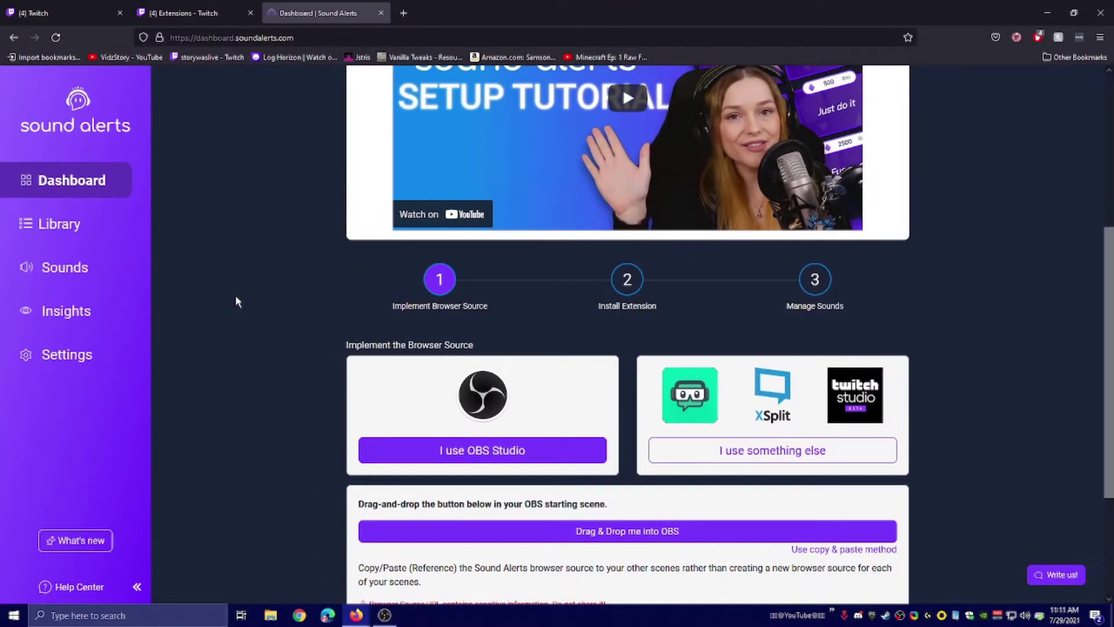
key("ctrl+plus")
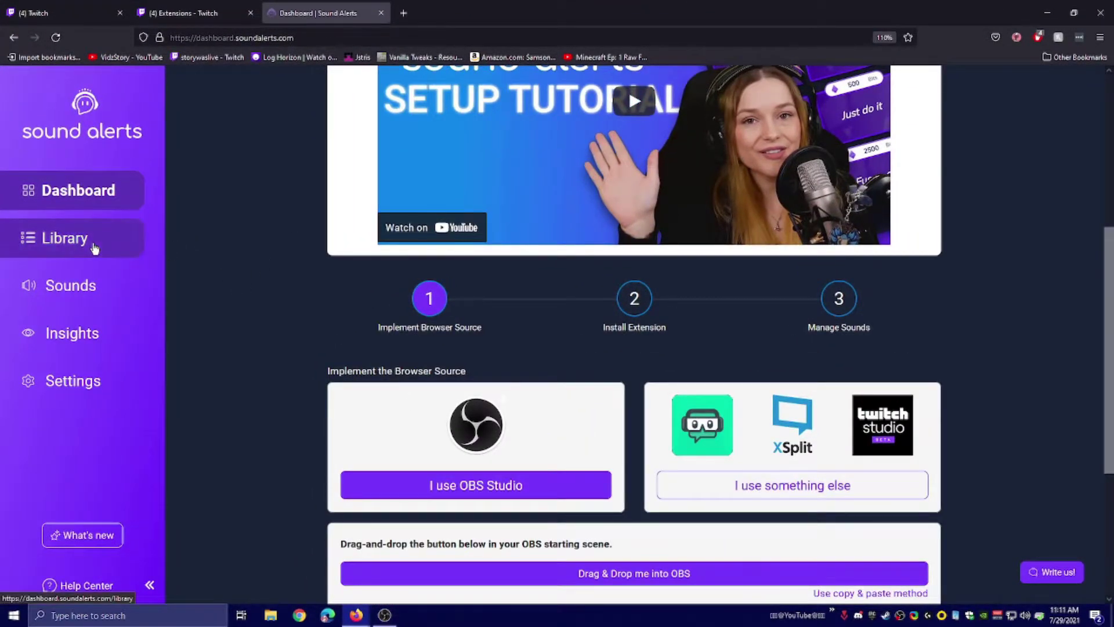
left_click(95, 249)
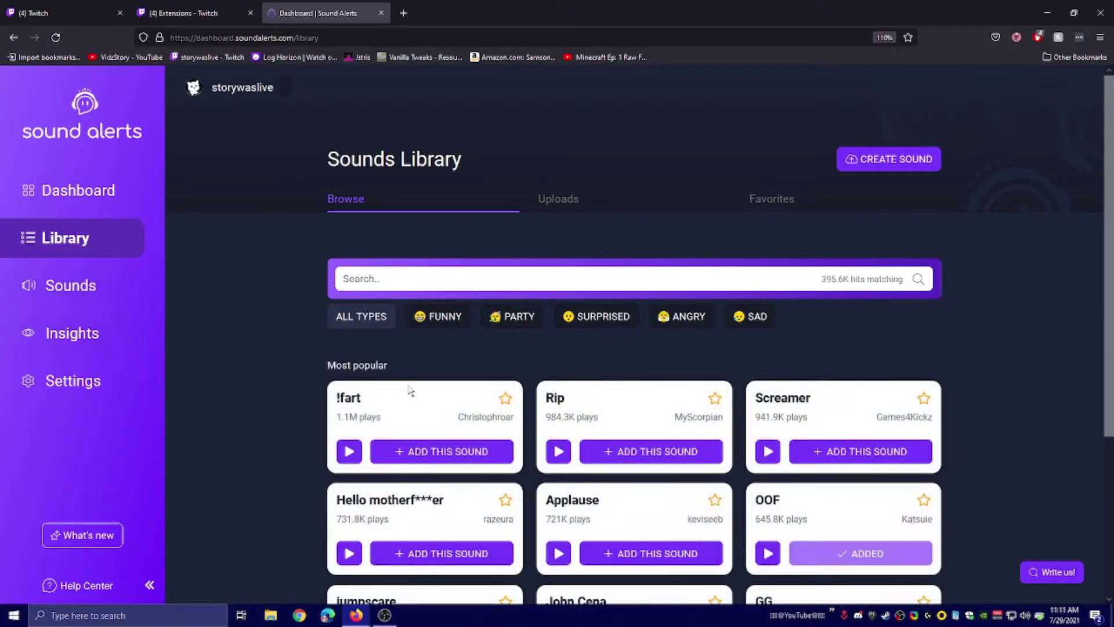
scroll(527, 310, "down", 2)
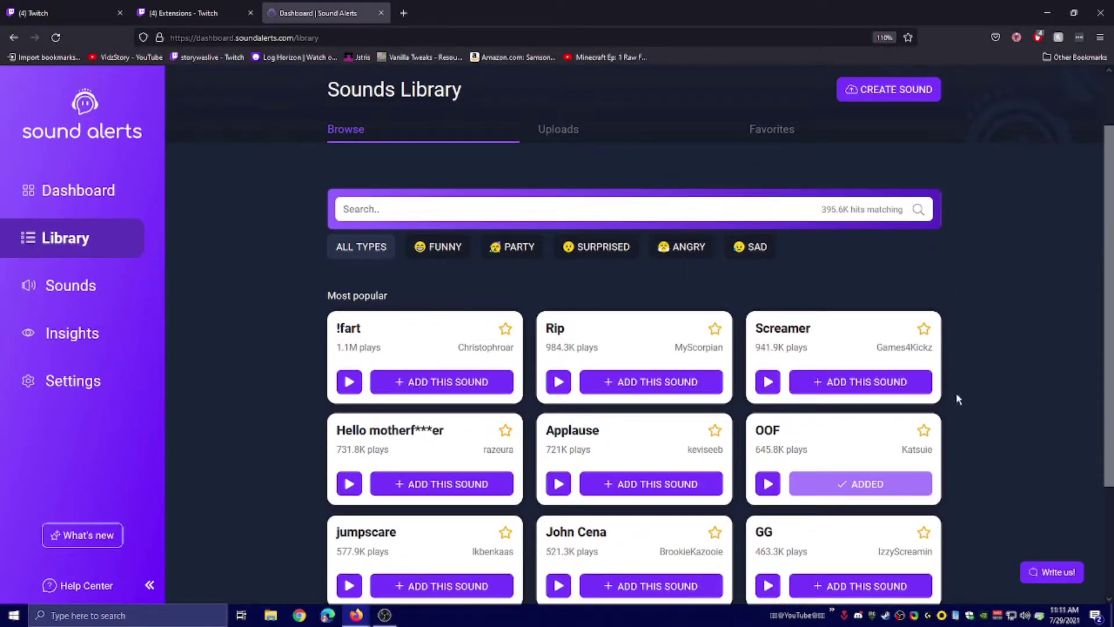
left_click(548, 144)
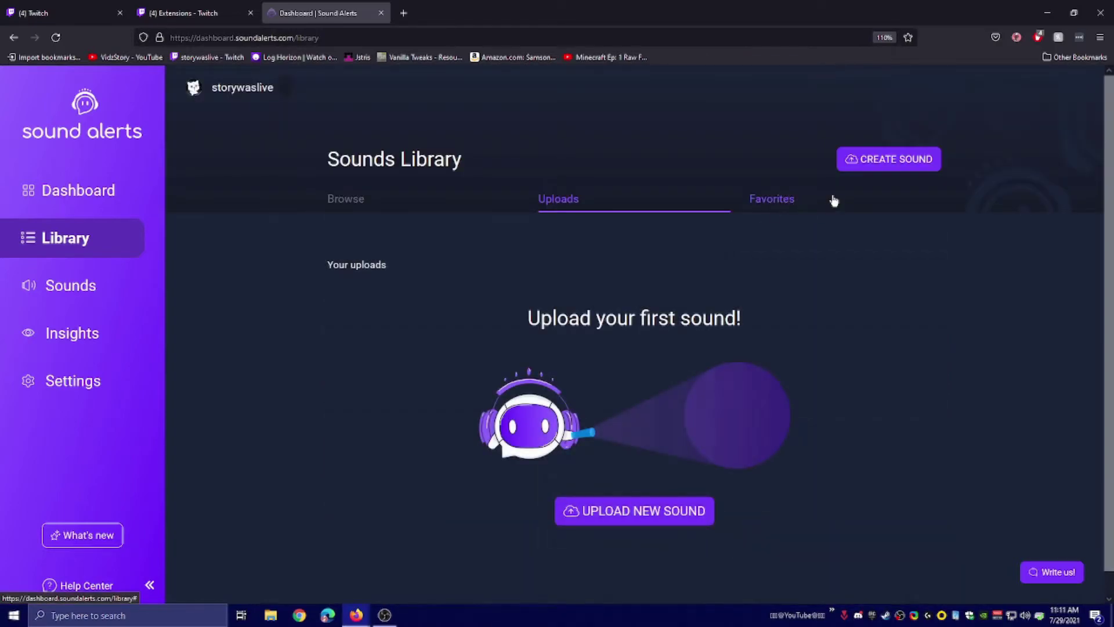
left_click(828, 203)
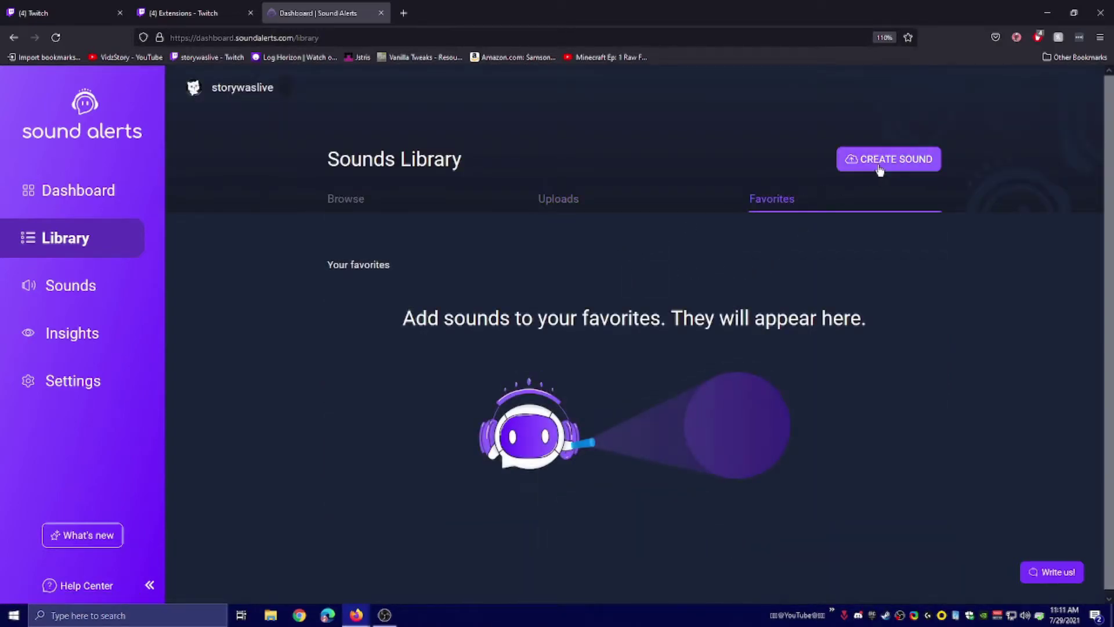
left_click(352, 209)
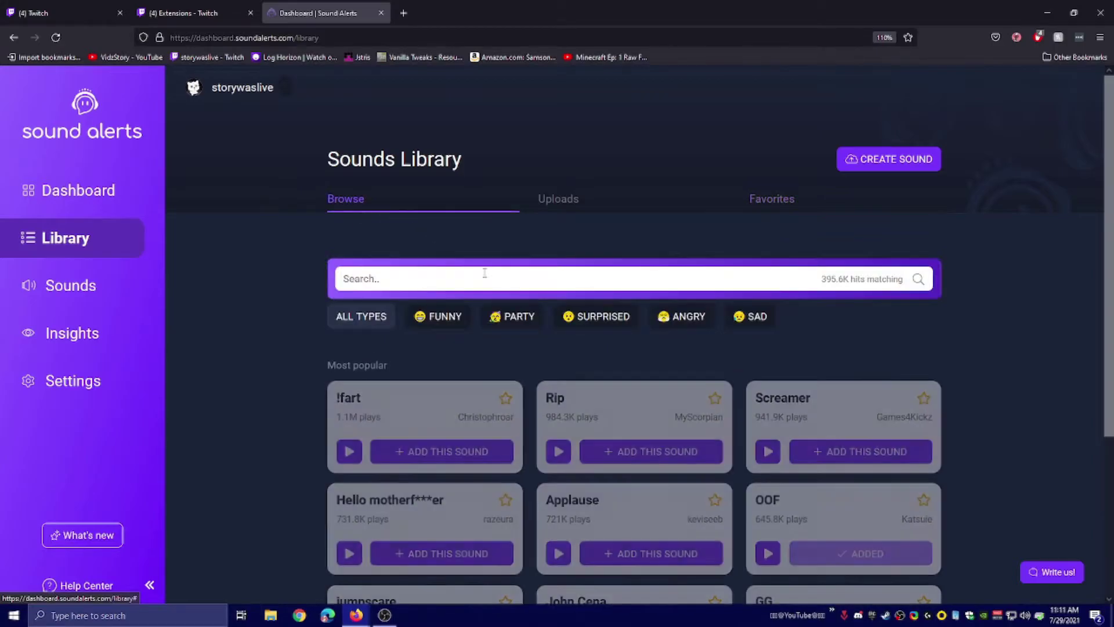
scroll(447, 342, "down", 3)
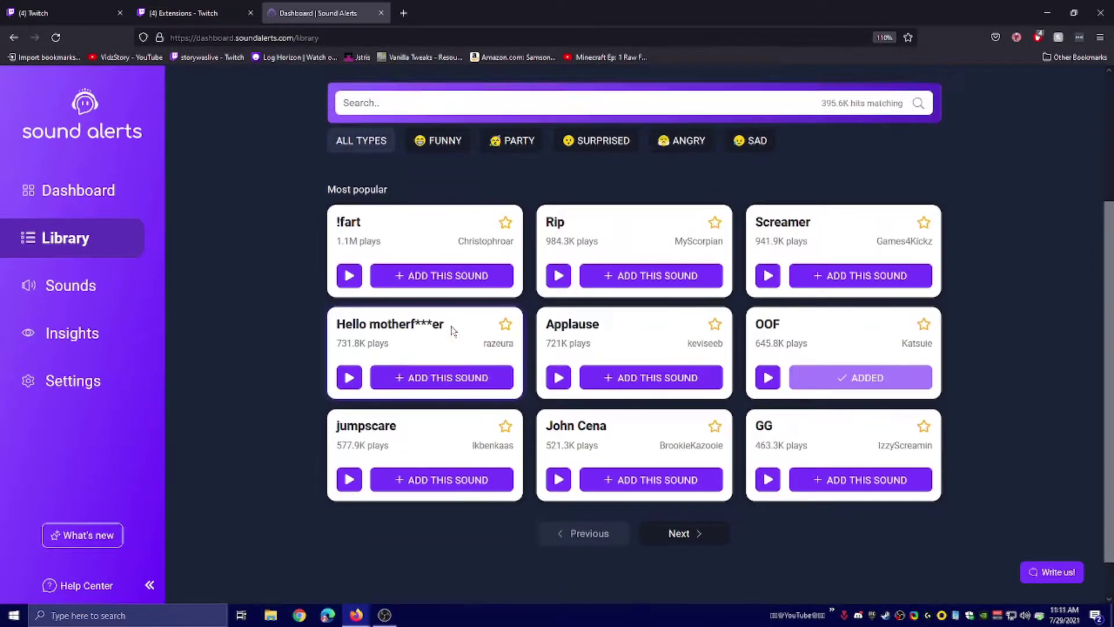
left_click(558, 516)
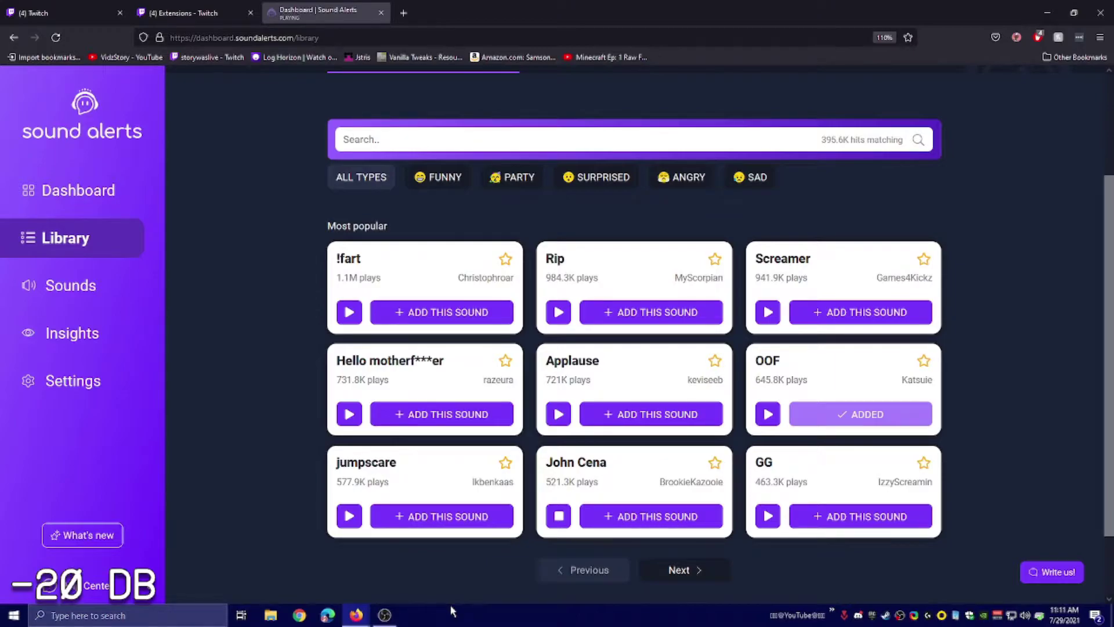
left_click(555, 516)
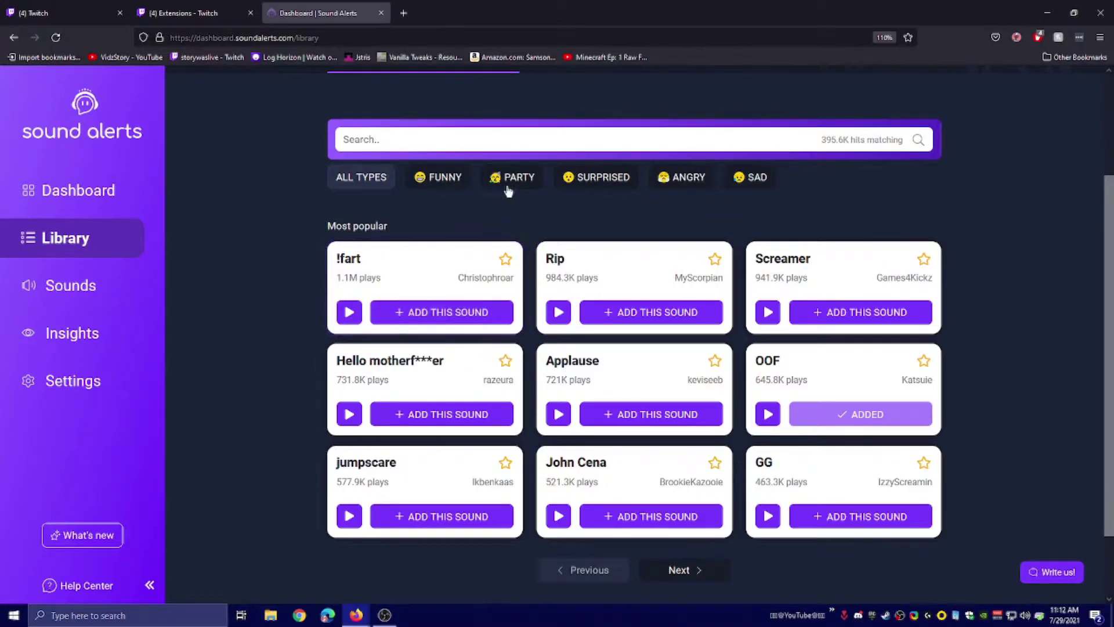
Filter the library to SAD sounds and preview bonk
left_click(749, 177)
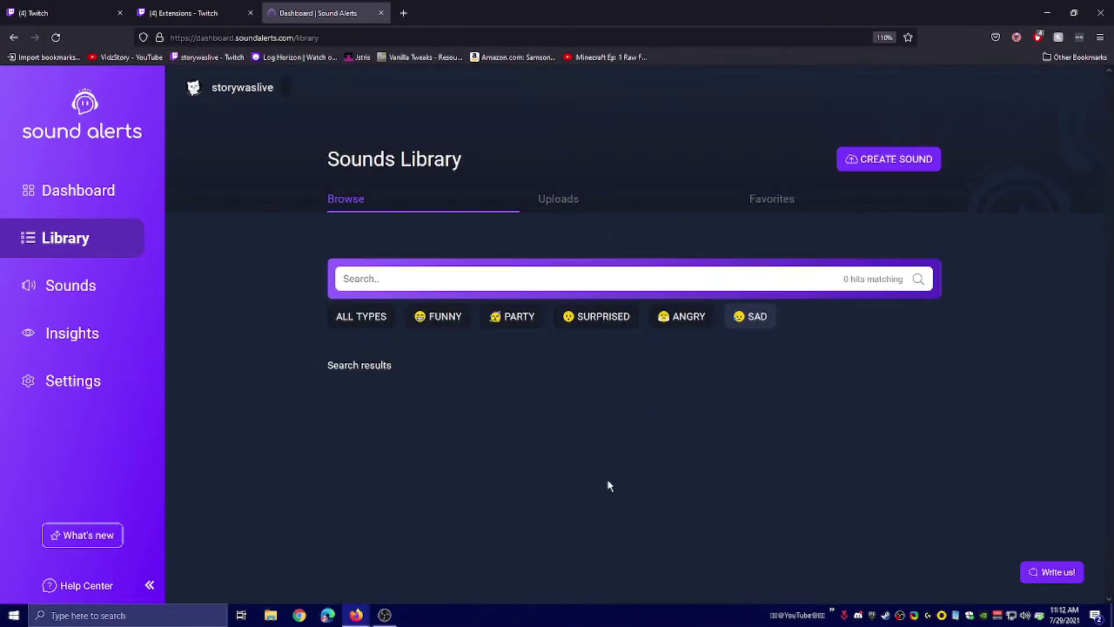
scroll(569, 464, "down", 4)
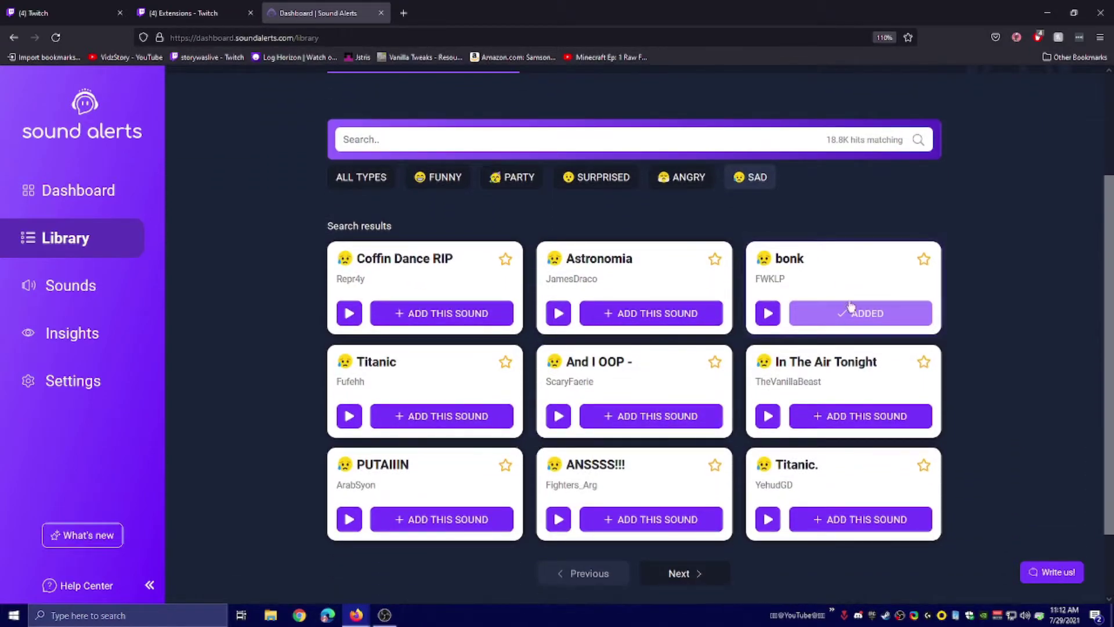
left_click(769, 312)
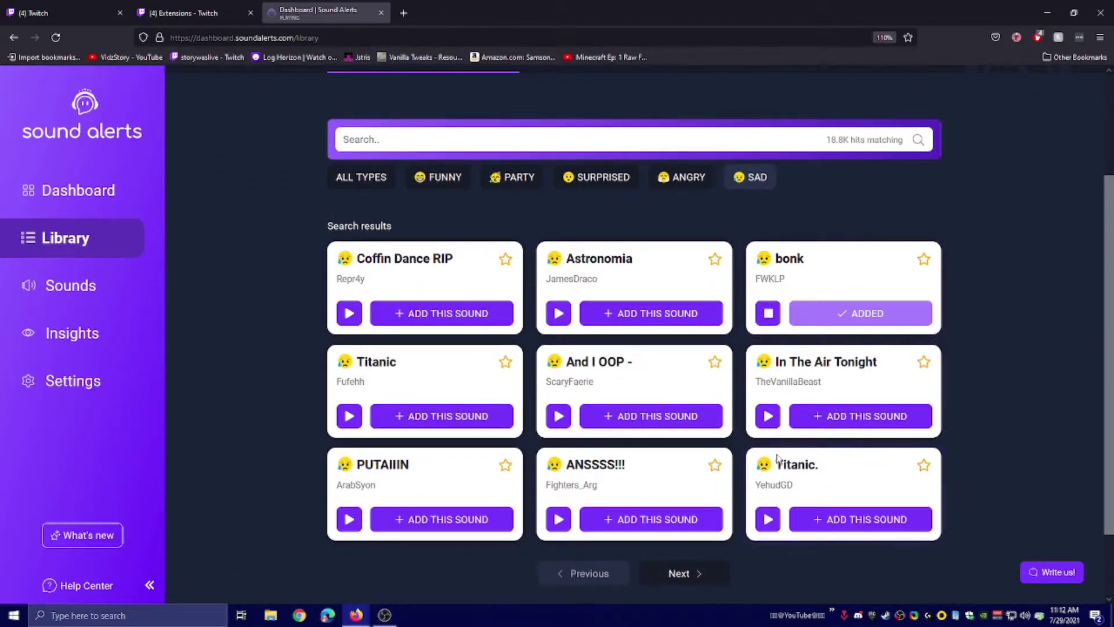
Check bonk's reward options, browsing the Bits prices and Channel Points tab, then close the dialog
left_click(839, 312)
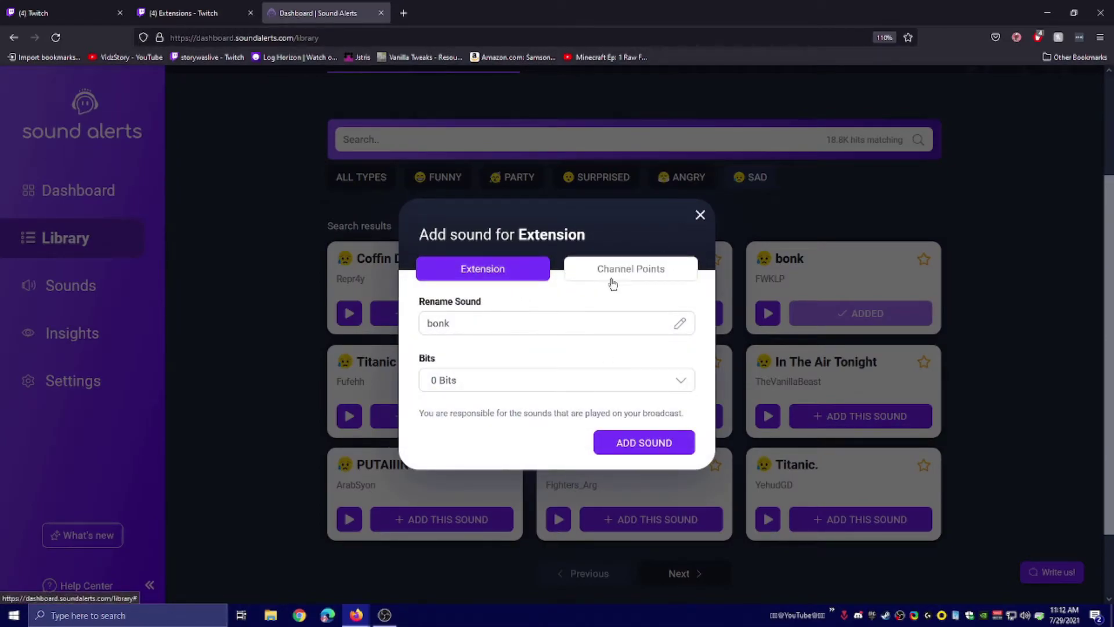
left_click(496, 271)
left_click(458, 389)
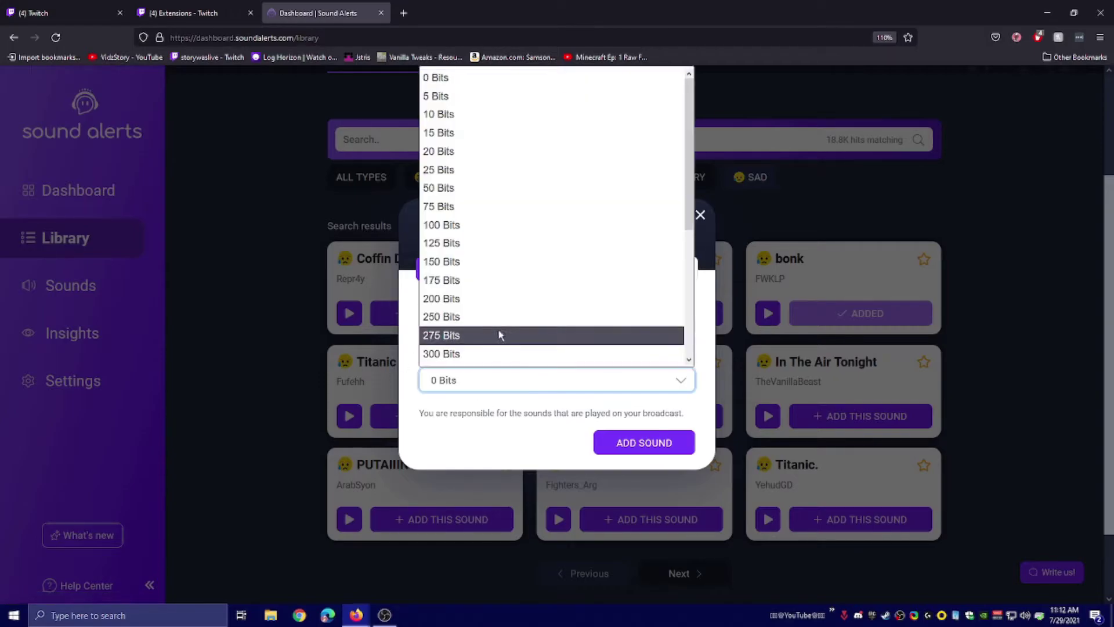
left_click(417, 348)
left_click(607, 278)
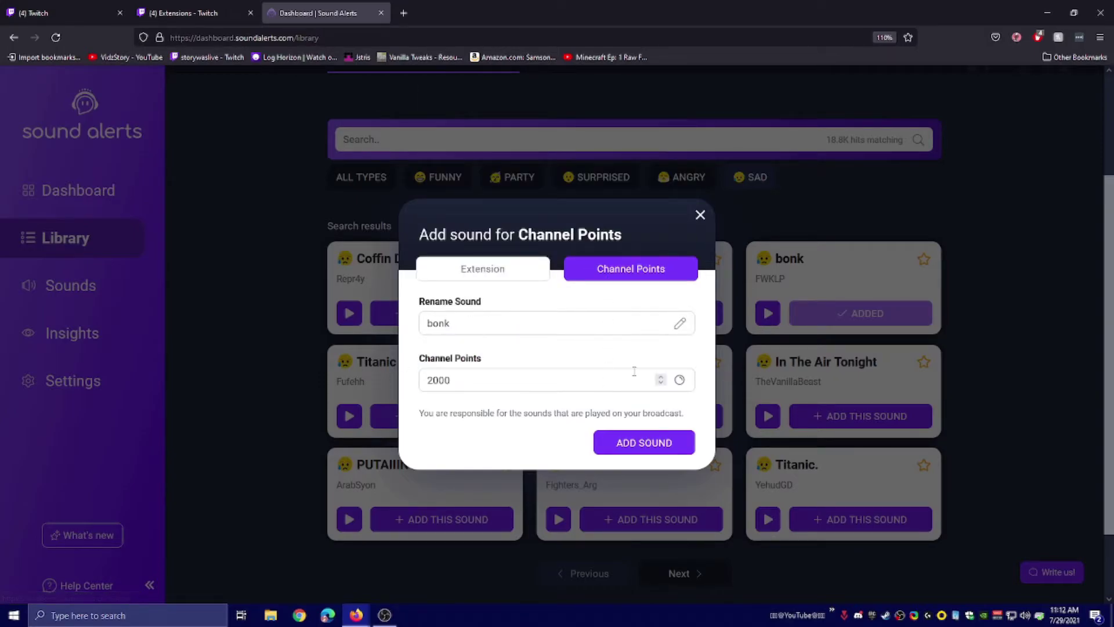
left_click(700, 216)
Open Settings, scroll to the Channel Points section, then return to the Library
left_click(68, 374)
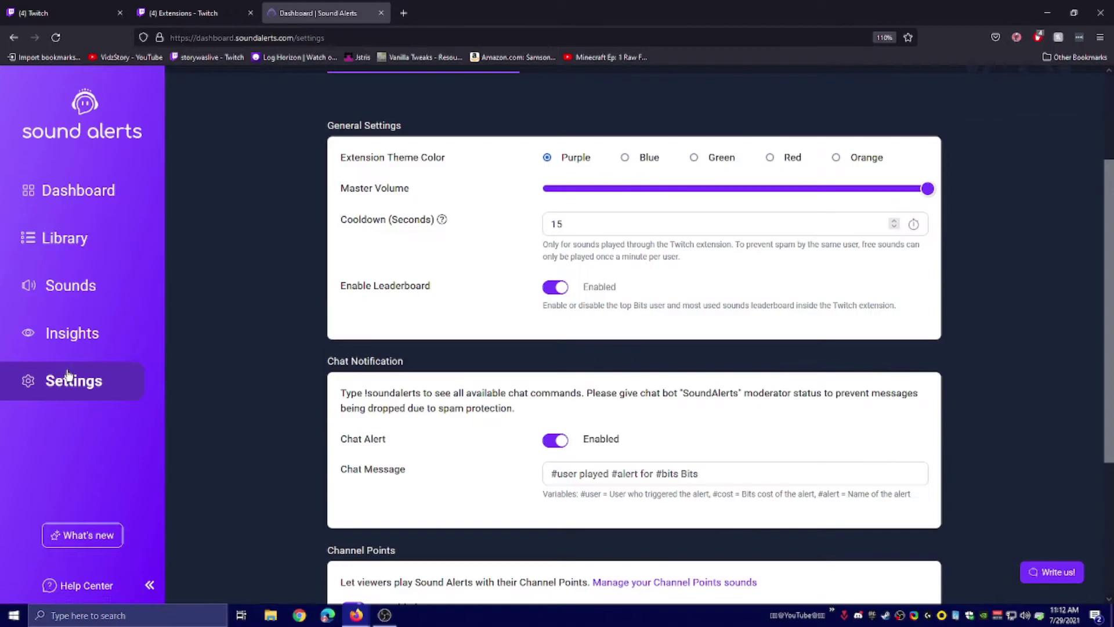
scroll(452, 329, "down", 4)
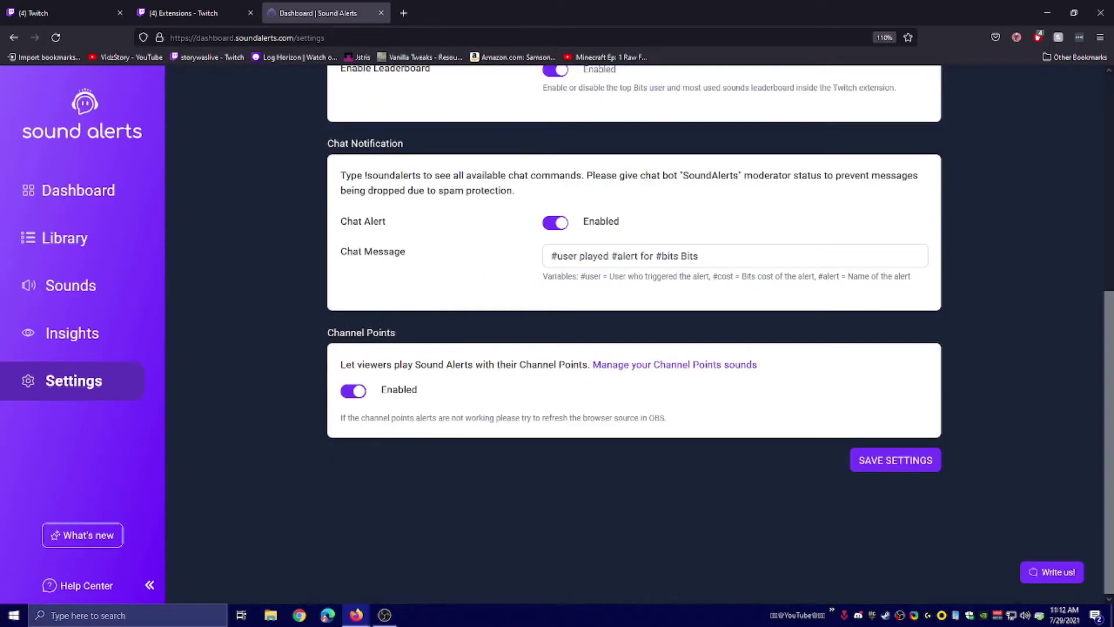
left_click_drag(326, 332, 412, 335)
left_click(490, 393)
left_click(82, 239)
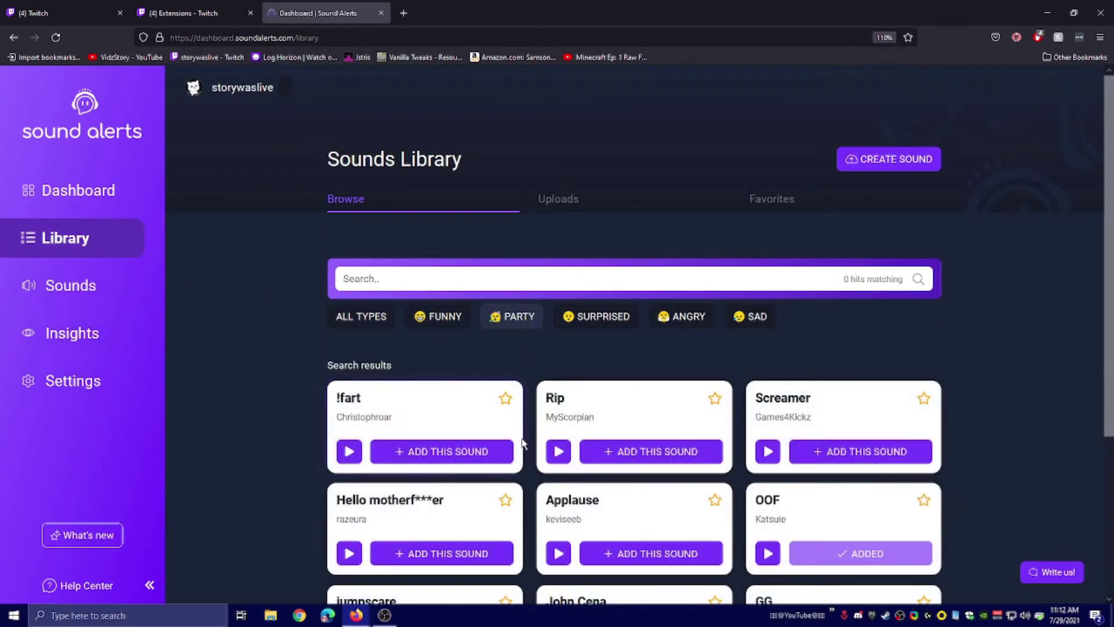
Add King boo from SURPRISED sounds as a Channel Points reward costing 100 points
left_click(596, 317)
scroll(770, 524, "down", 2)
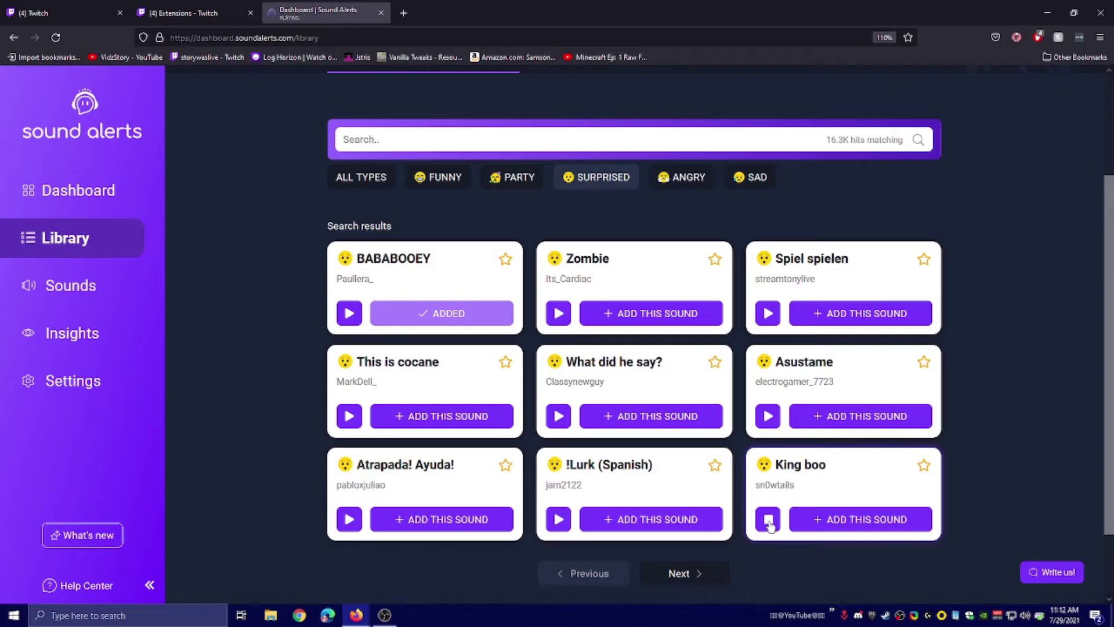
left_click(841, 518)
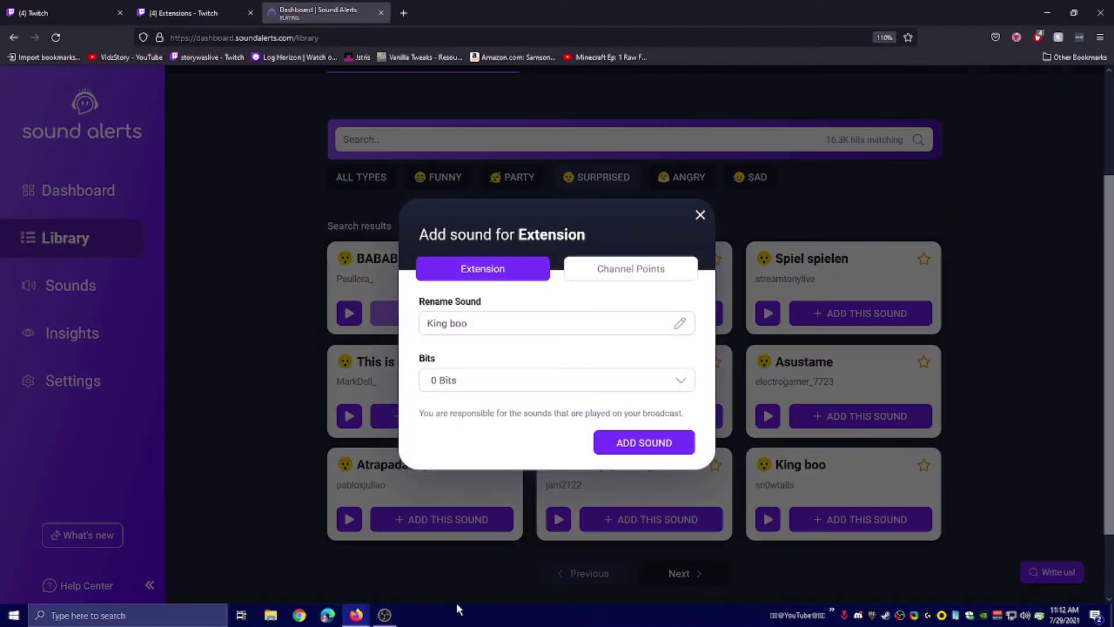
left_click(617, 273)
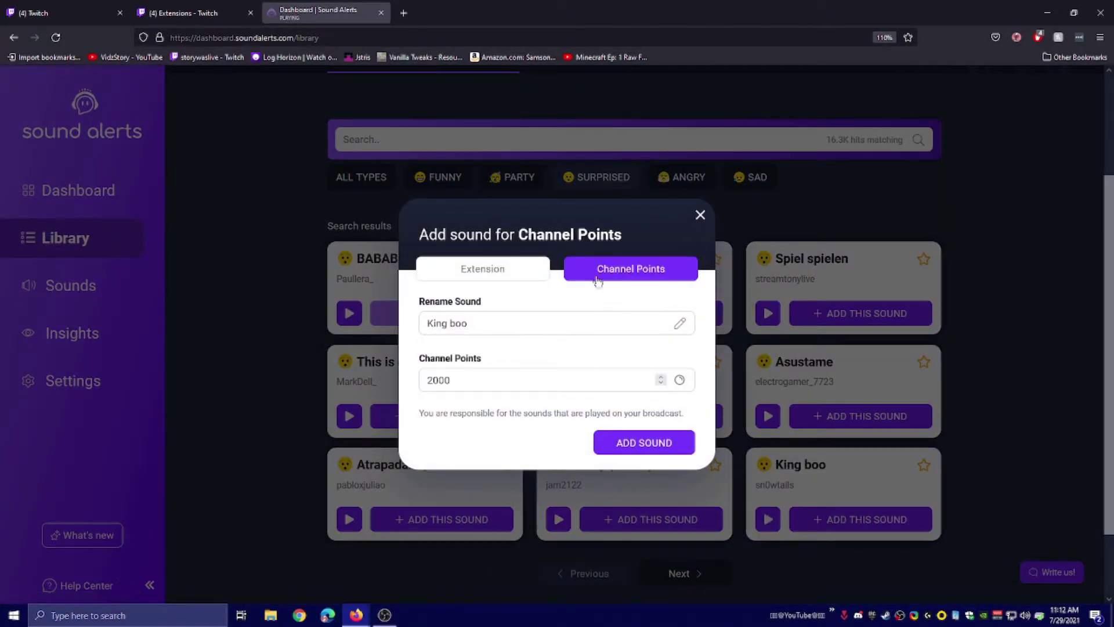
double_click(438, 380)
type("4")
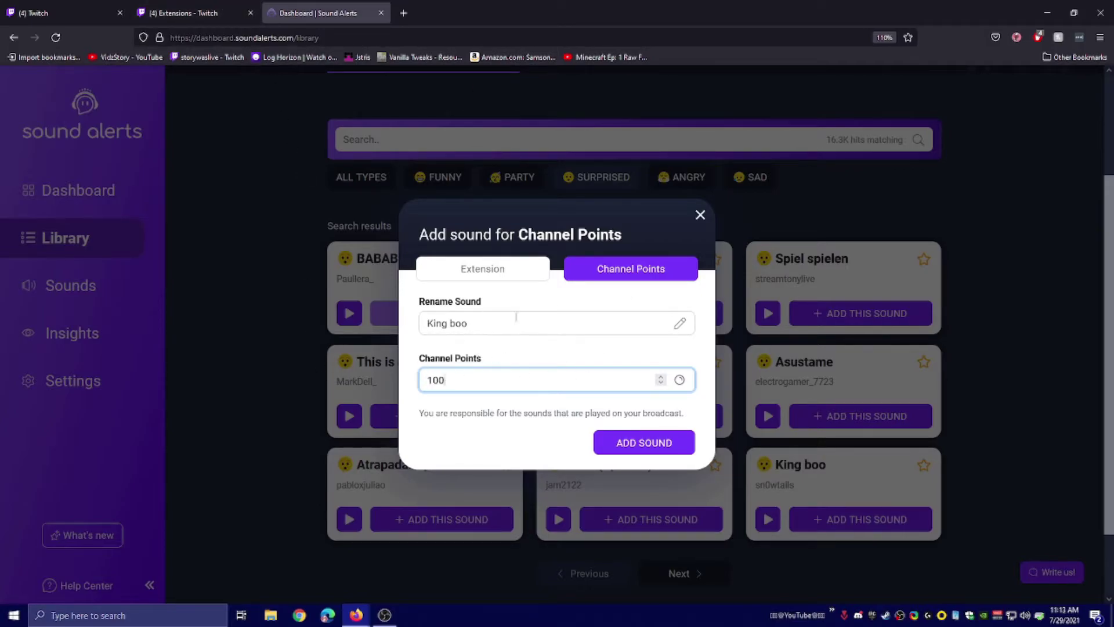
left_click(673, 450)
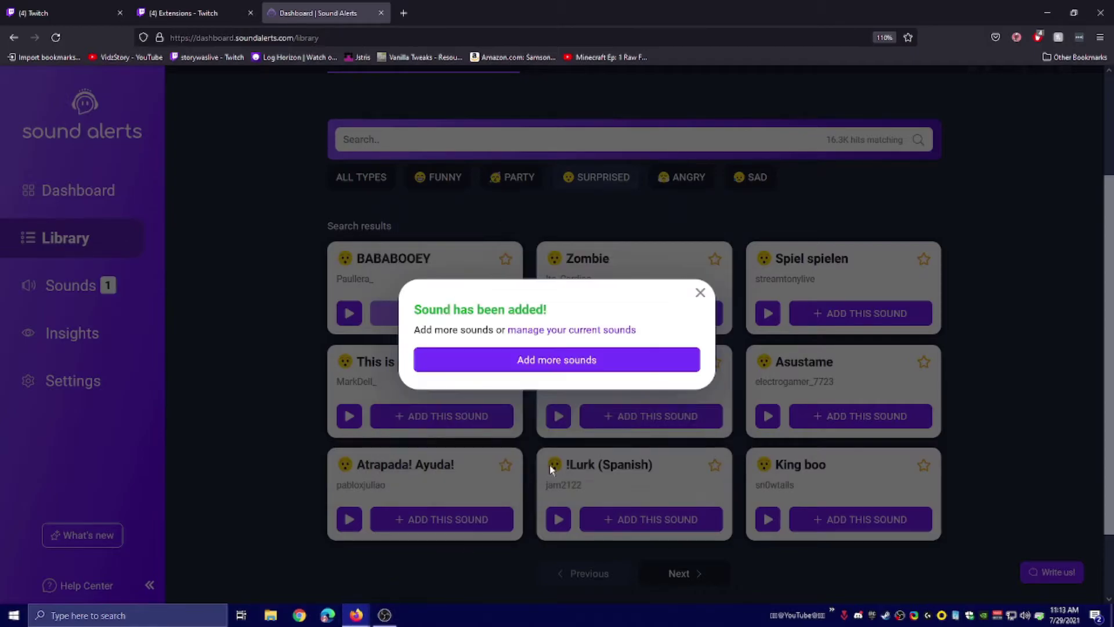
Open the King boo reward from the channel-points list of active sound alerts
left_click(700, 292)
left_click(136, 286)
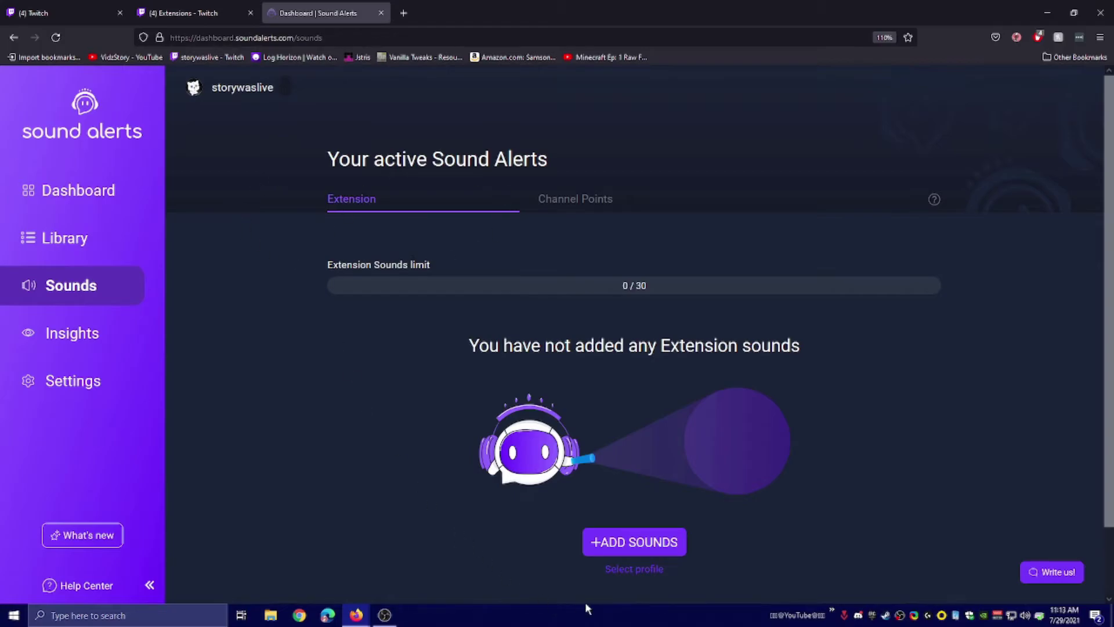
left_click(572, 202)
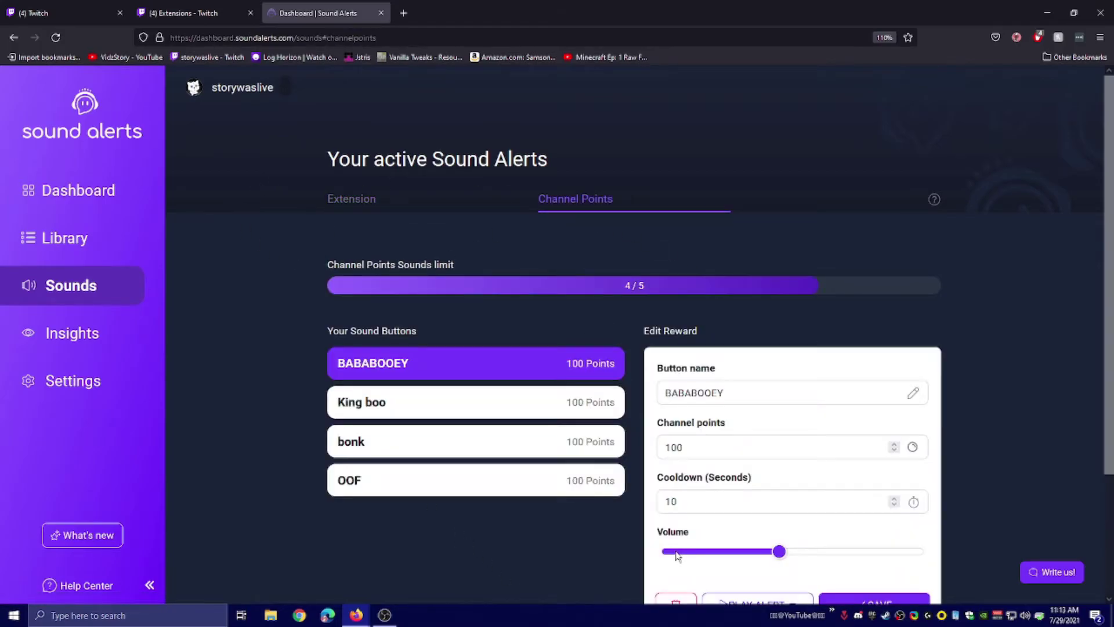
scroll(481, 480, "down", 2)
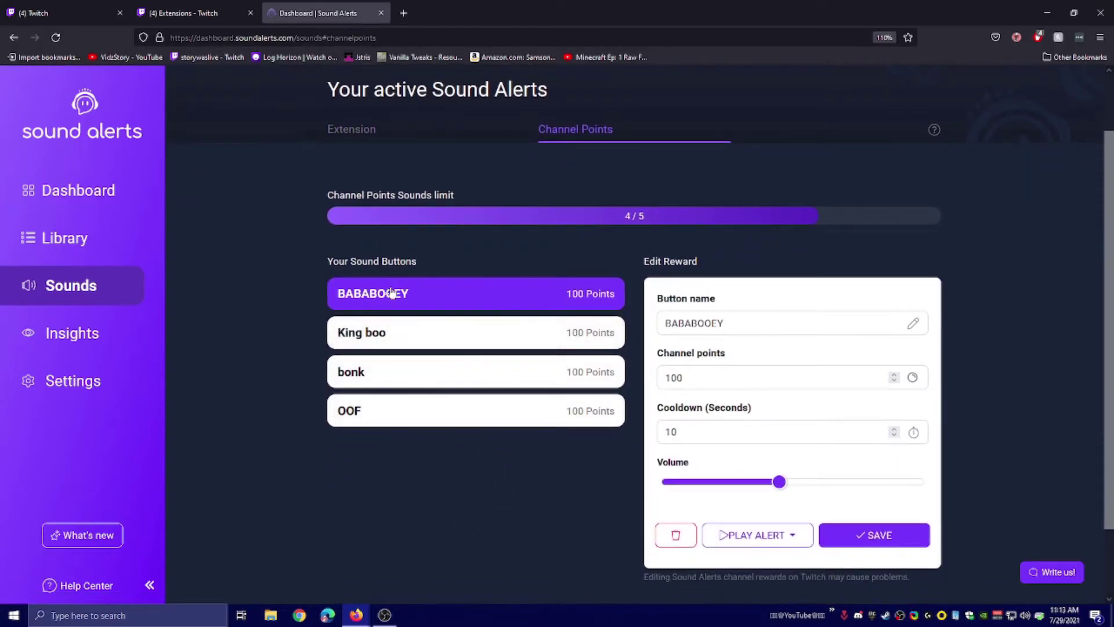
left_click(405, 335)
scroll(725, 490, "down", 2)
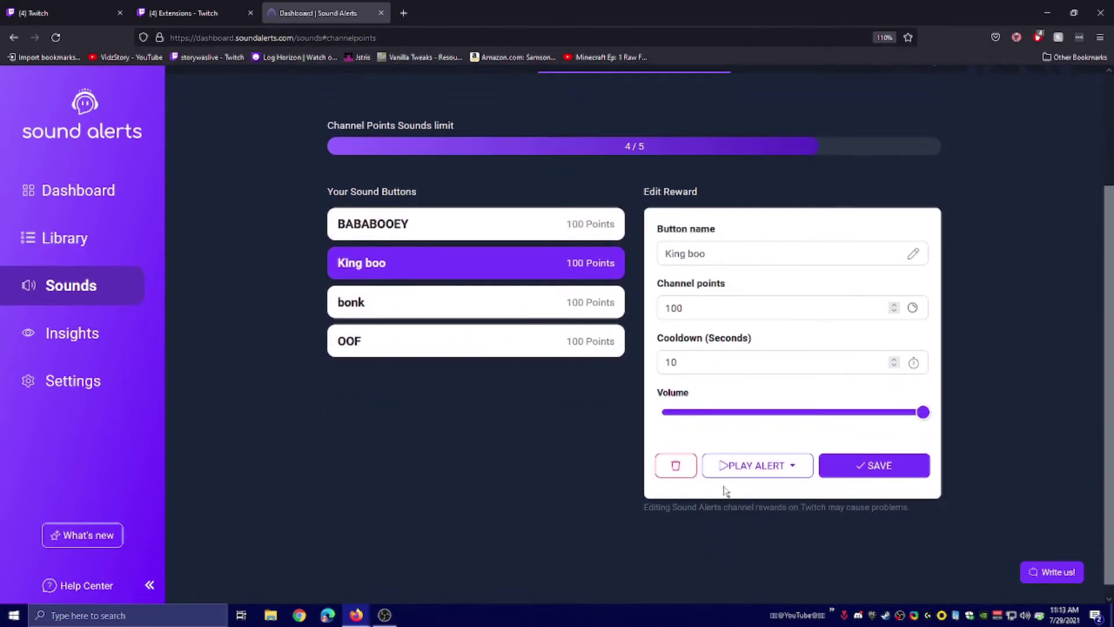
Test King boo in the OBS browser source, lower its volume to about 50%, and save
left_click(727, 471)
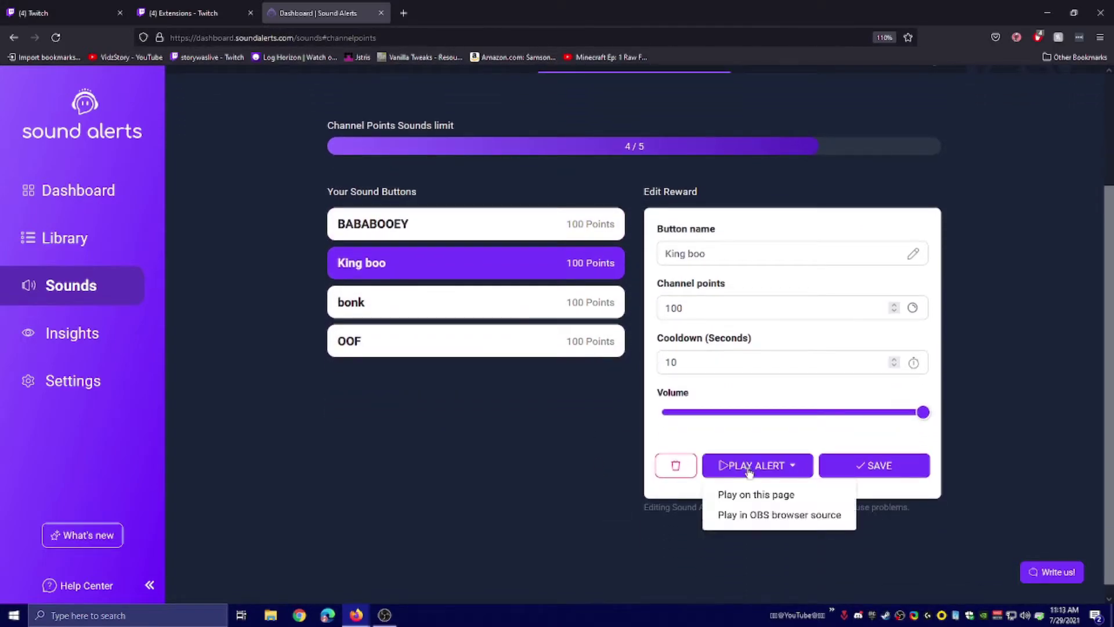
left_click(766, 518)
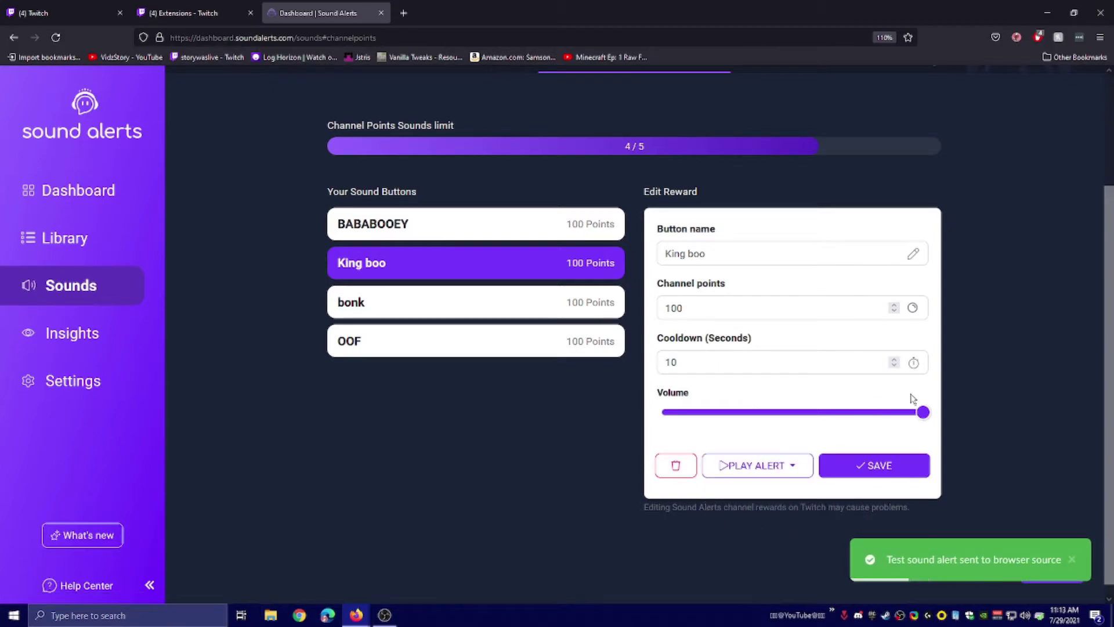
left_click_drag(921, 412, 776, 421)
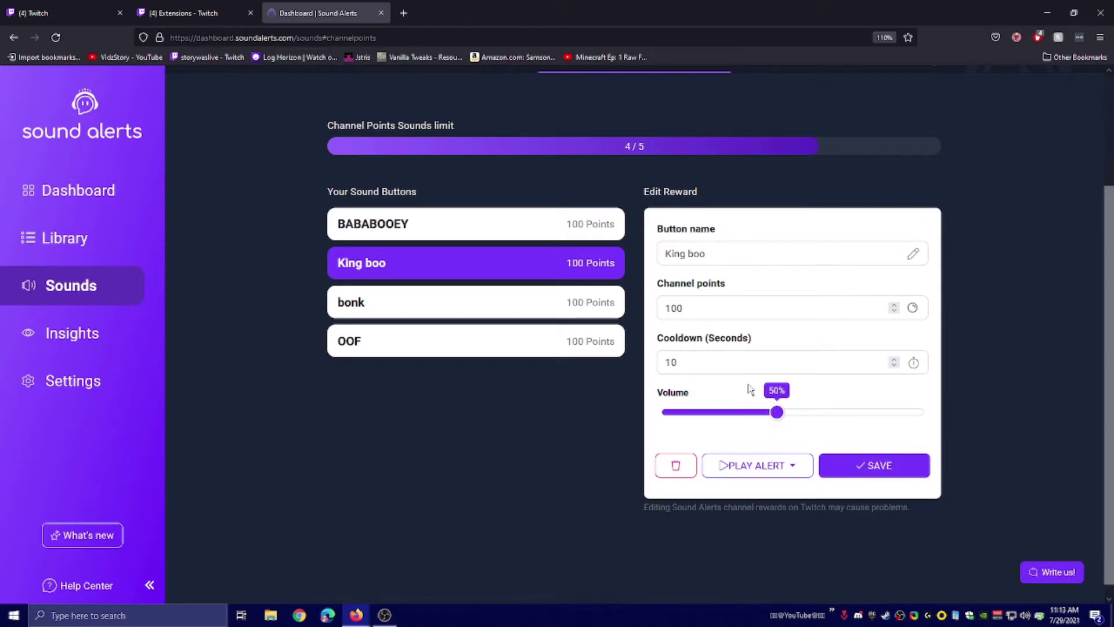
left_click(873, 465)
left_click(877, 471)
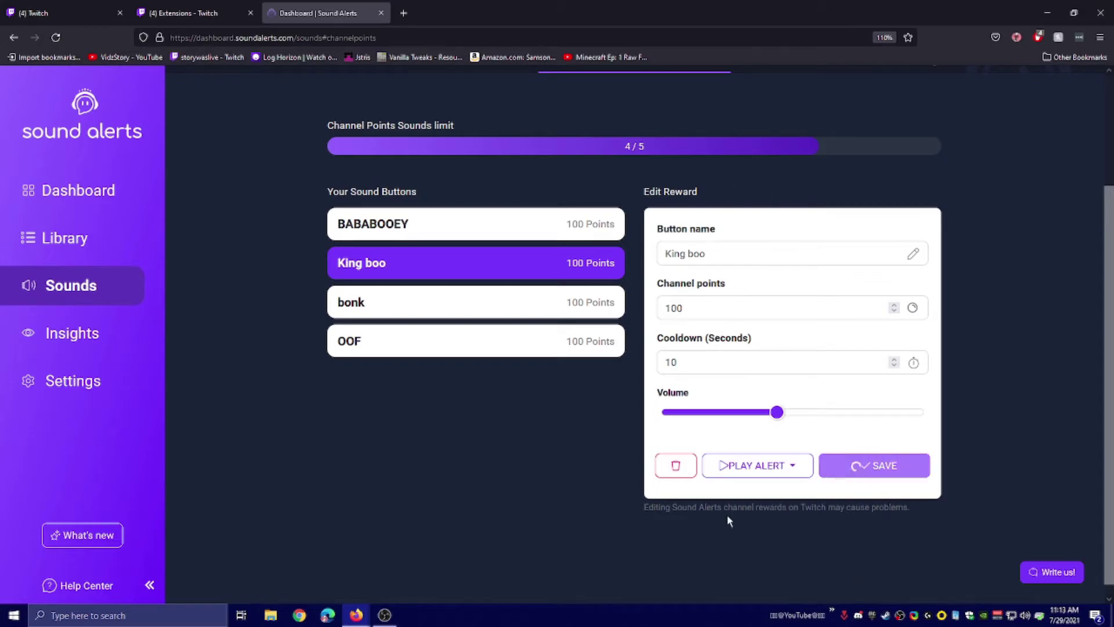
In Stream Manager, open the channel points popup and browse the reward cards grid
left_click(225, 13)
left_click(87, 12)
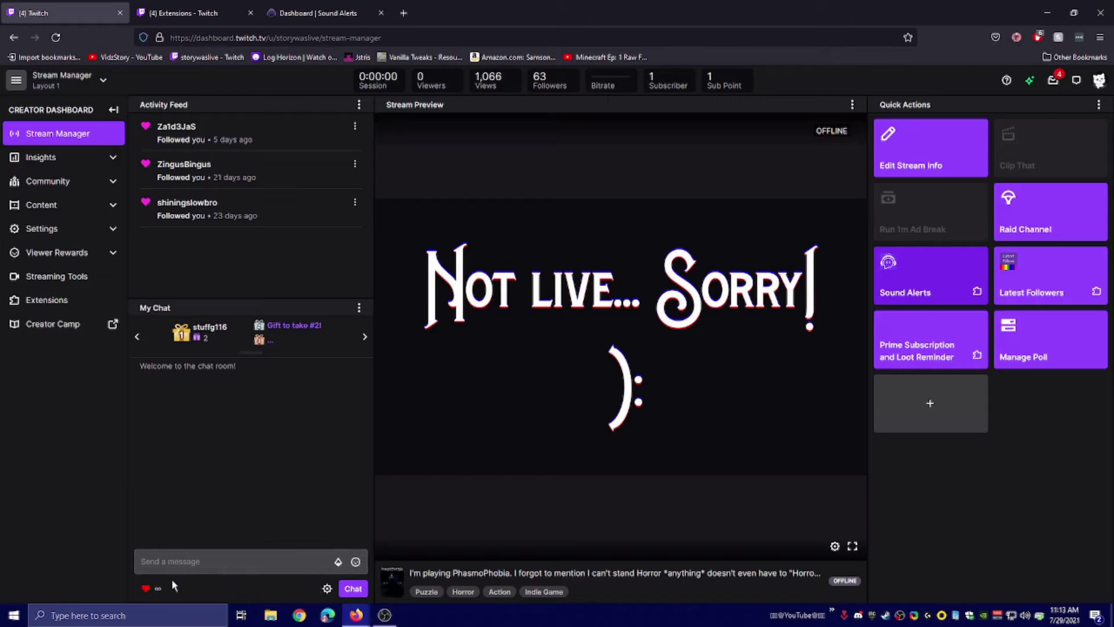
left_click(157, 589)
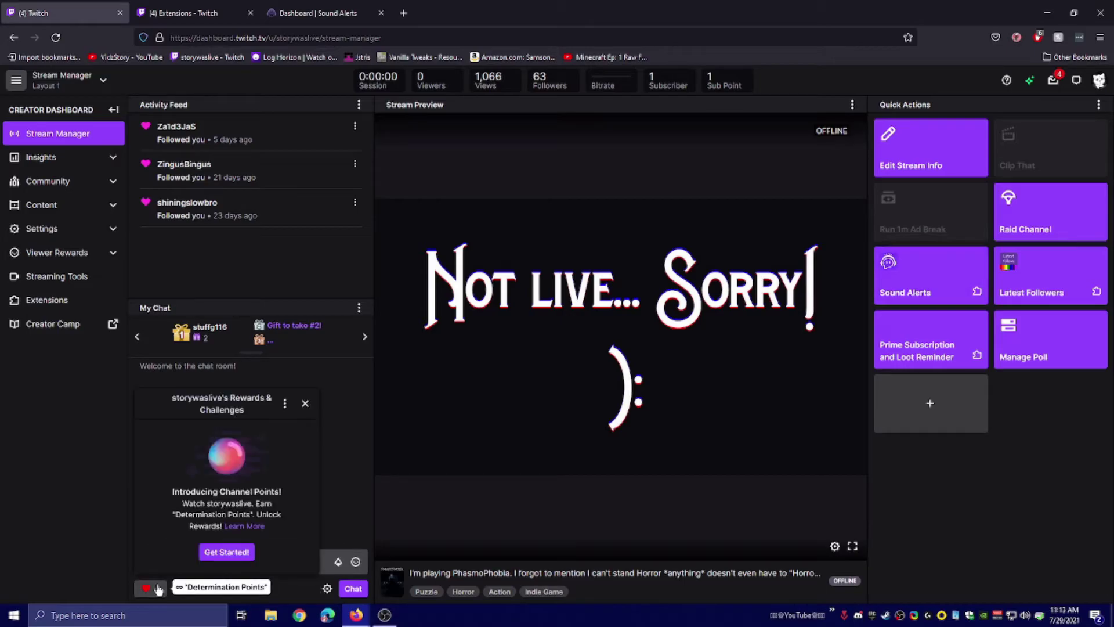
left_click(226, 551)
scroll(174, 511, "down", 1)
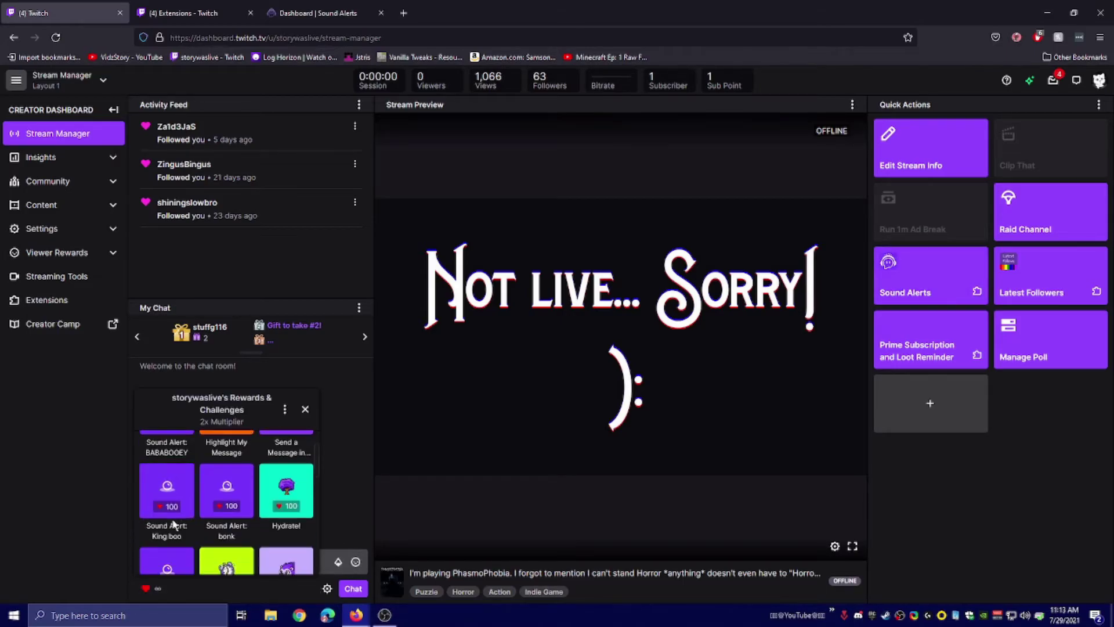
scroll(243, 493, "down", 1)
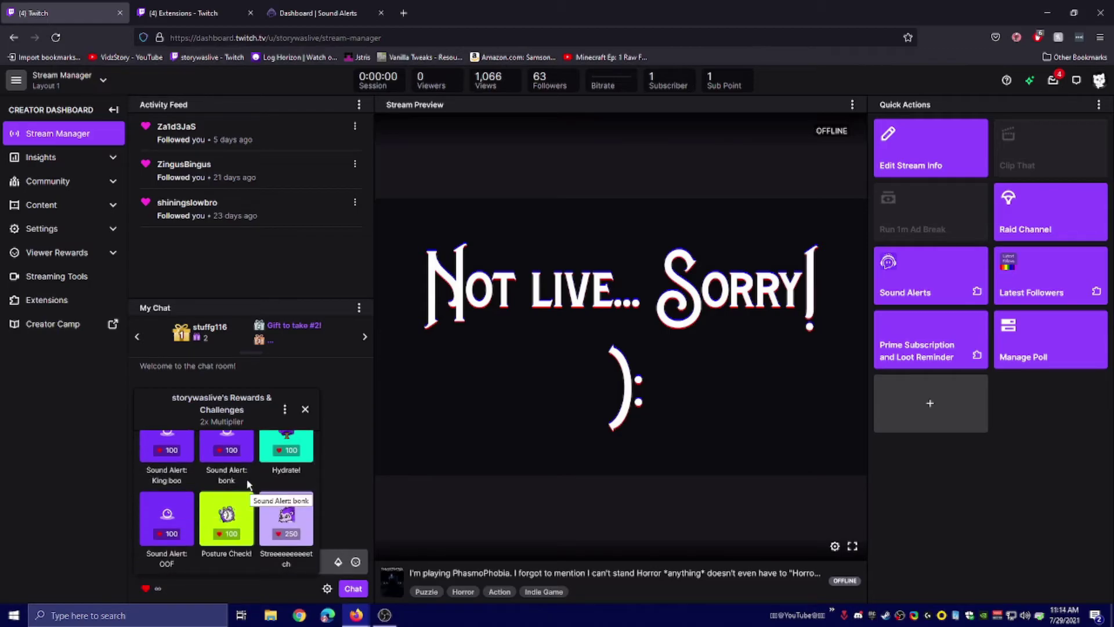
scroll(250, 484, "down", 2)
scroll(250, 464, "up", 5)
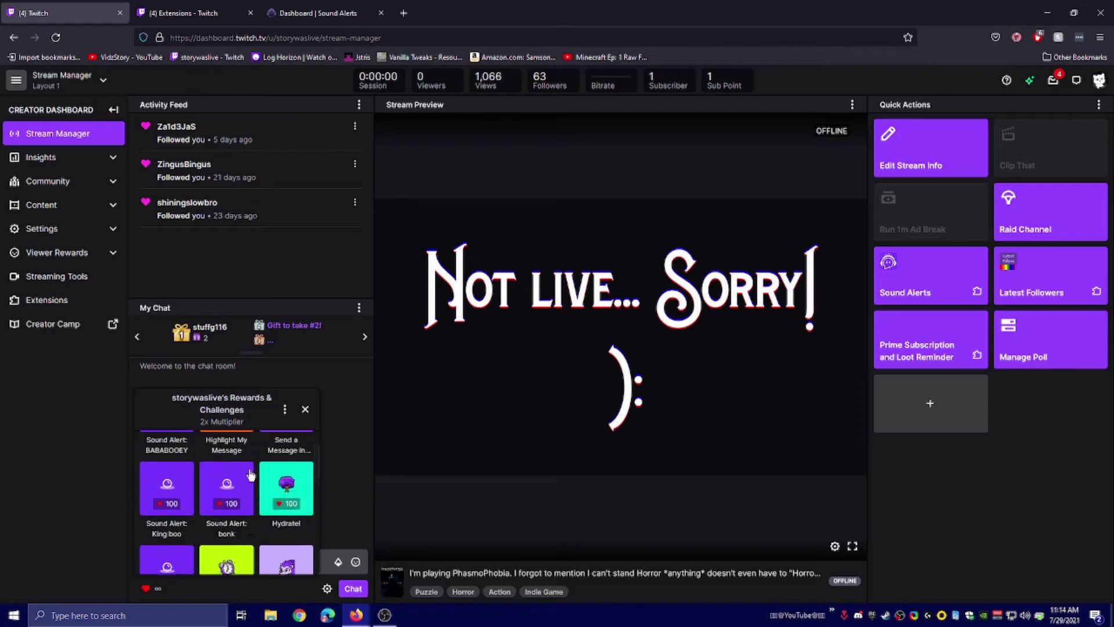
Open the BABABOOEY reward's Manage Rewards page, then return to the Sound Alerts dashboard
left_click(184, 471)
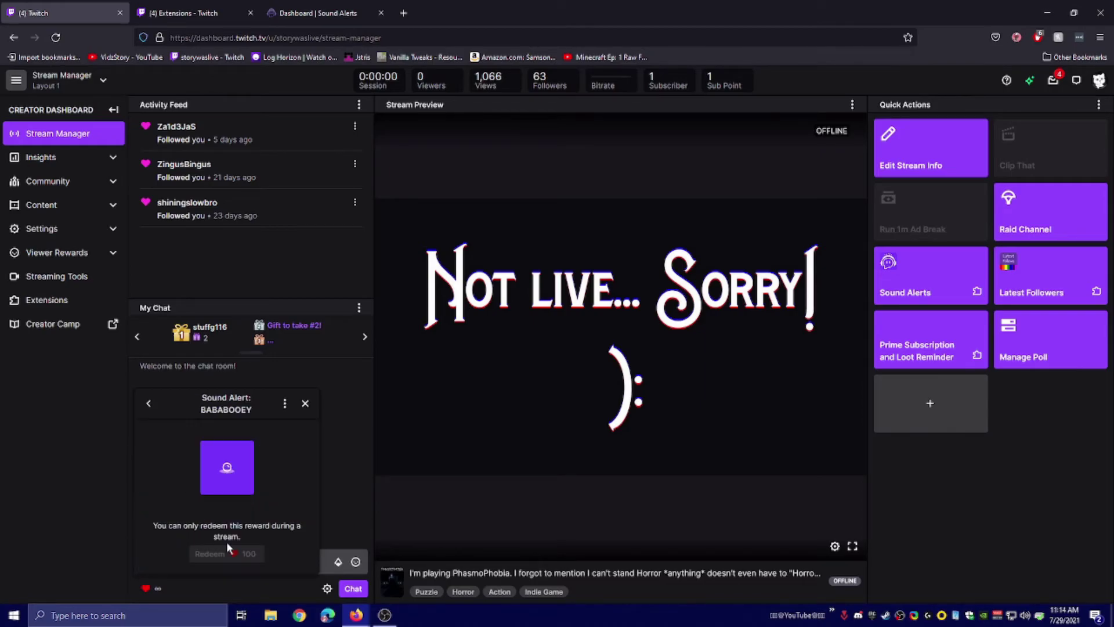
left_click(284, 403)
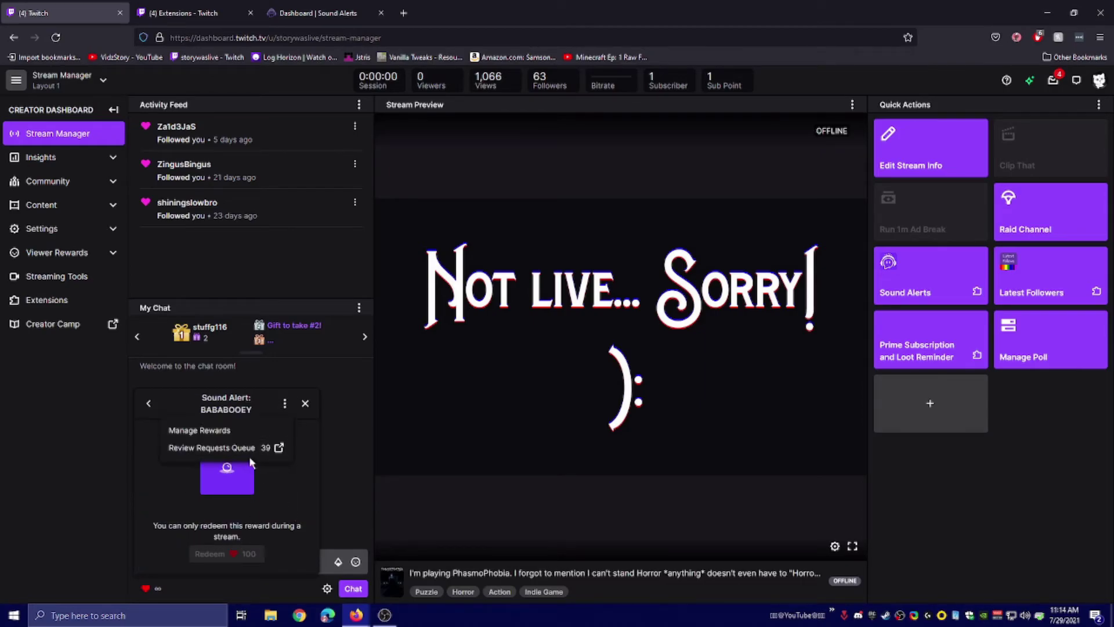
left_click(226, 430)
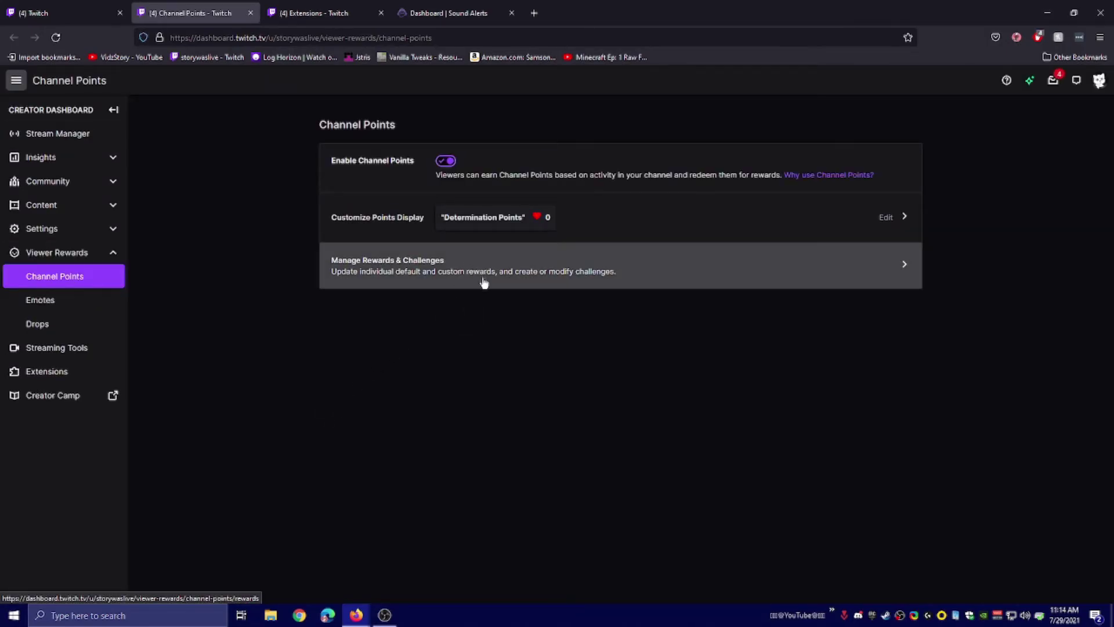
left_click(447, 13)
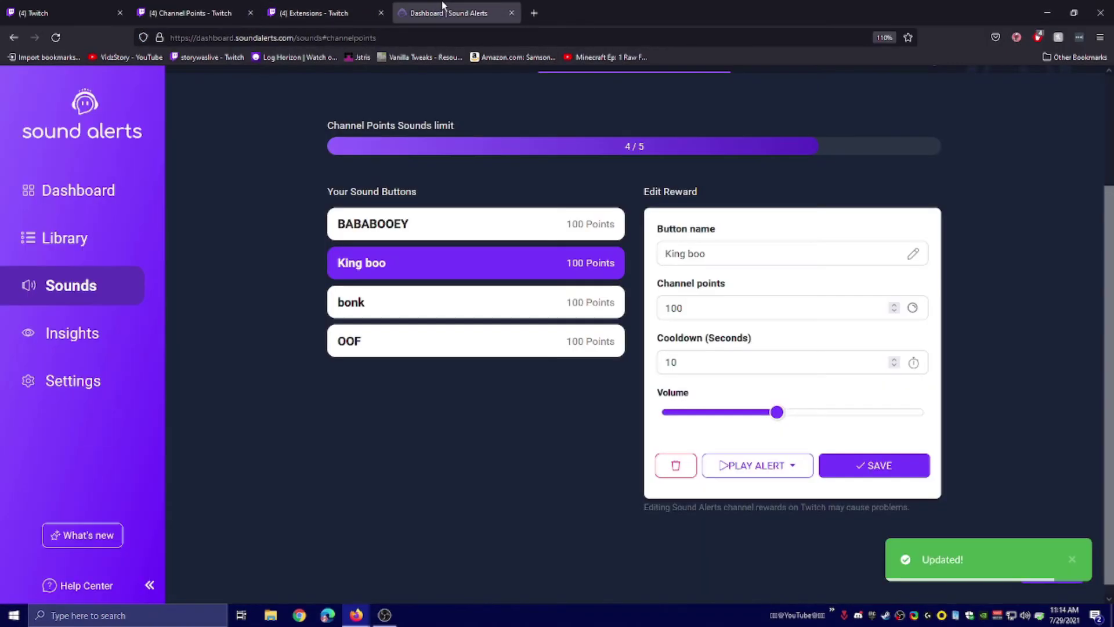
Open the Sounds Library and page to the next set of popular sounds
left_click(119, 236)
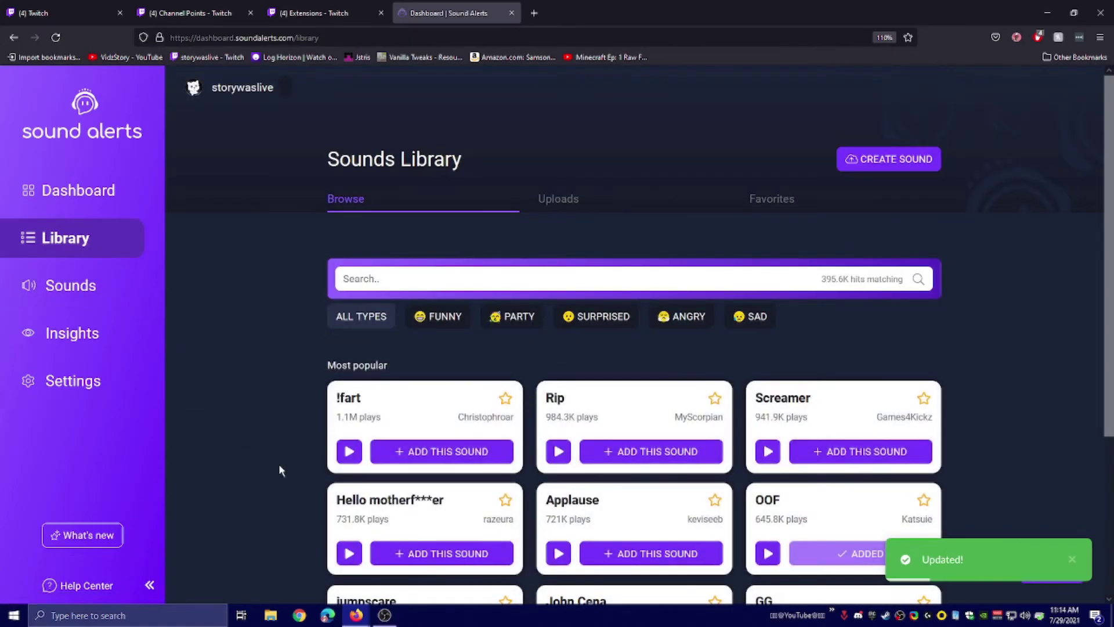
scroll(621, 355, "down", 3)
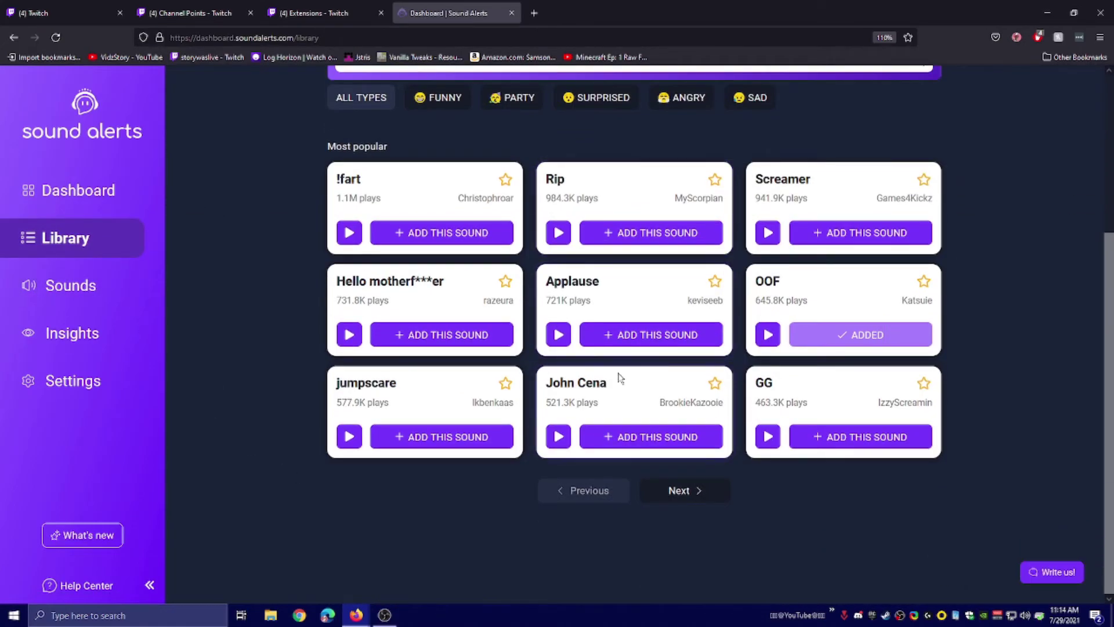
left_click(690, 488)
scroll(695, 493, "down", 3)
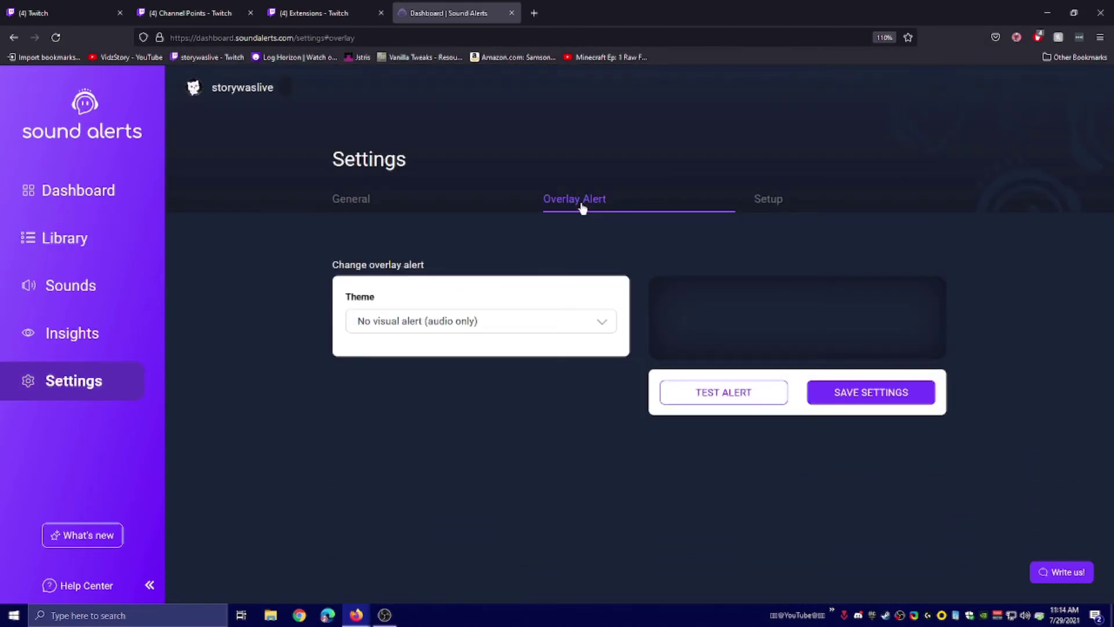
Set the overlay alert theme to No visual alert (audio only), save, and return to Library
left_click(450, 318)
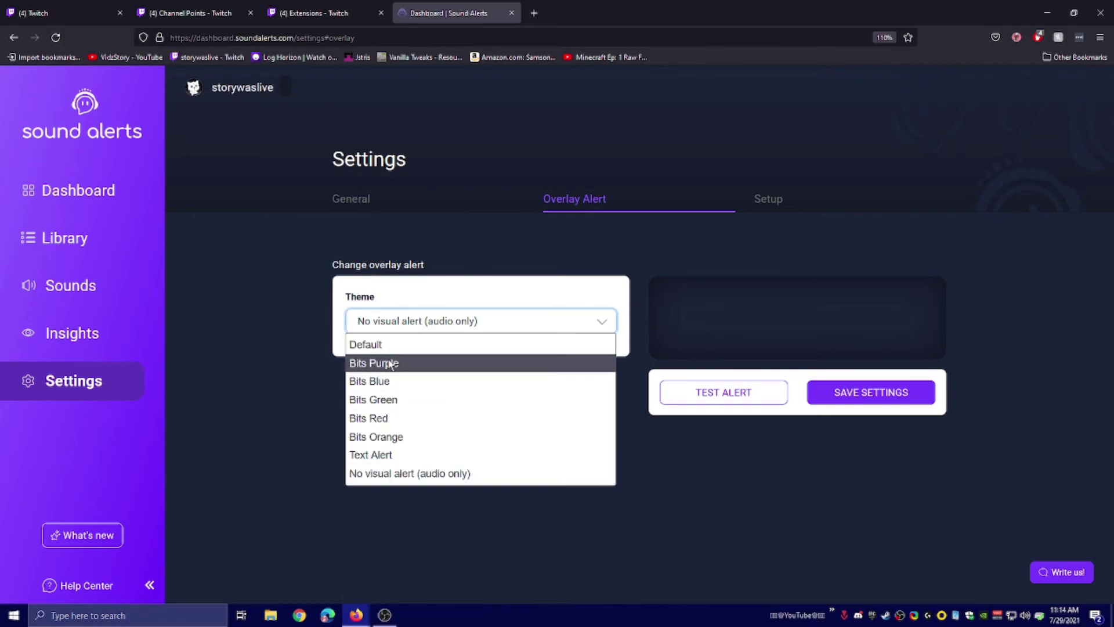
left_click(453, 363)
left_click(424, 319)
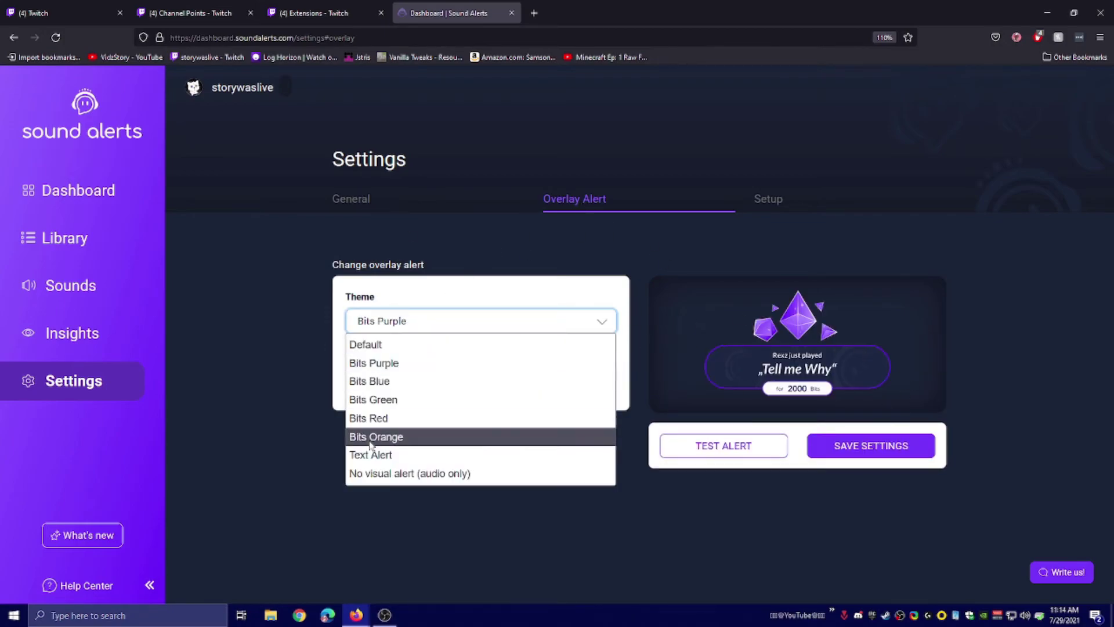
left_click(410, 479)
left_click(875, 389)
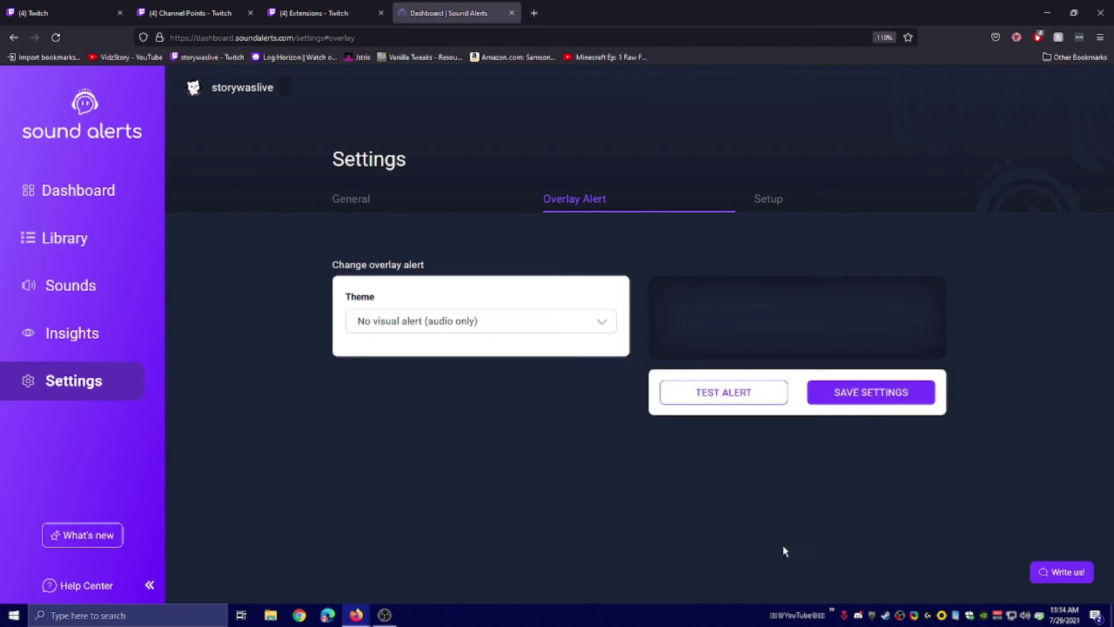
left_click(844, 390)
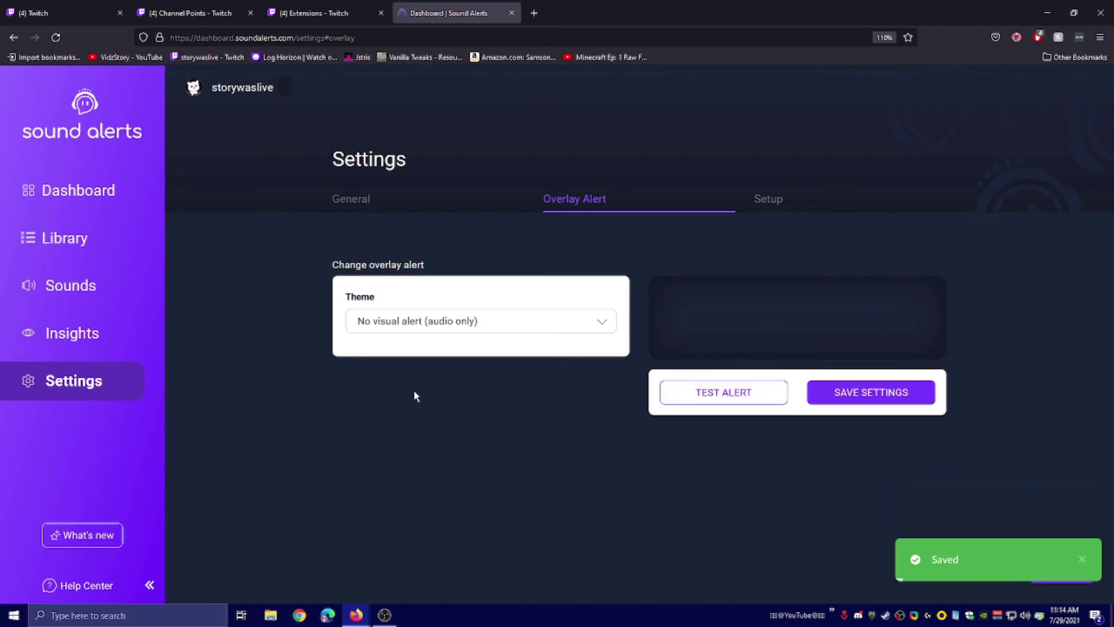
left_click(64, 238)
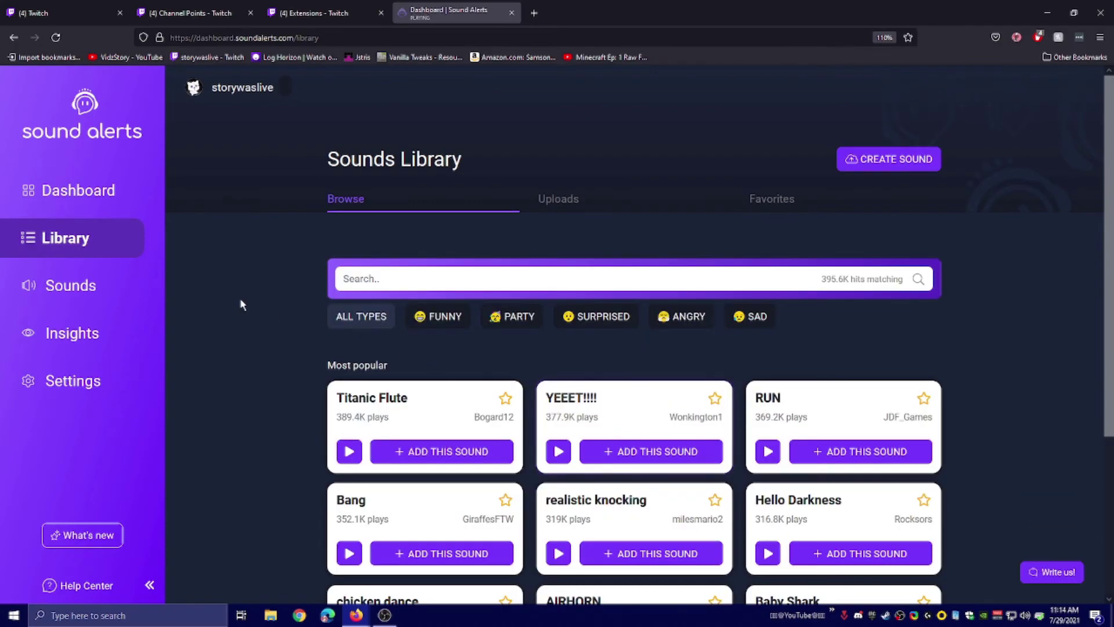